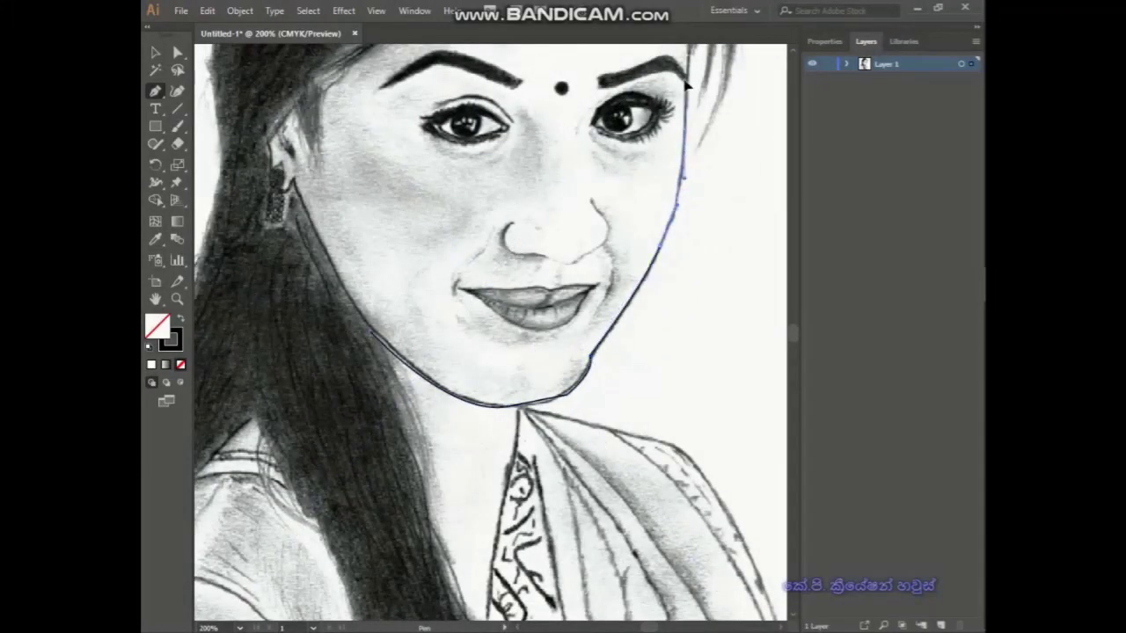
- Complete the face outline across the forehead, hairline and ear, closing the shape
scroll(685, 84, "up", 5)
left_click_drag(576, 117, 616, 119)
left_click_drag(391, 225, 365, 227)
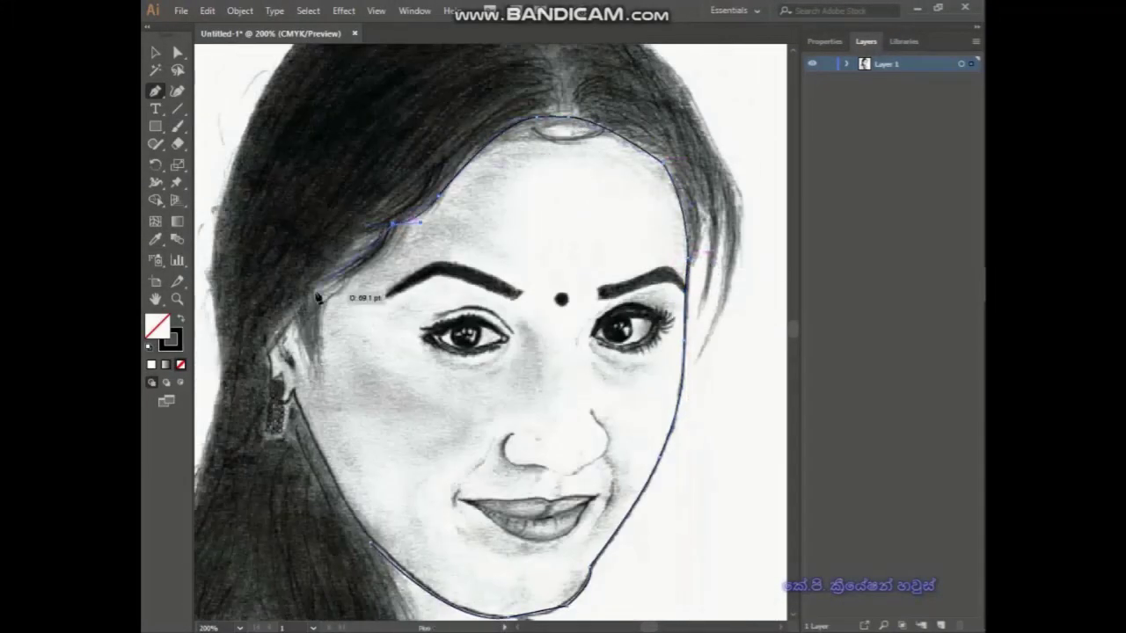
left_click(283, 380)
left_click(280, 413)
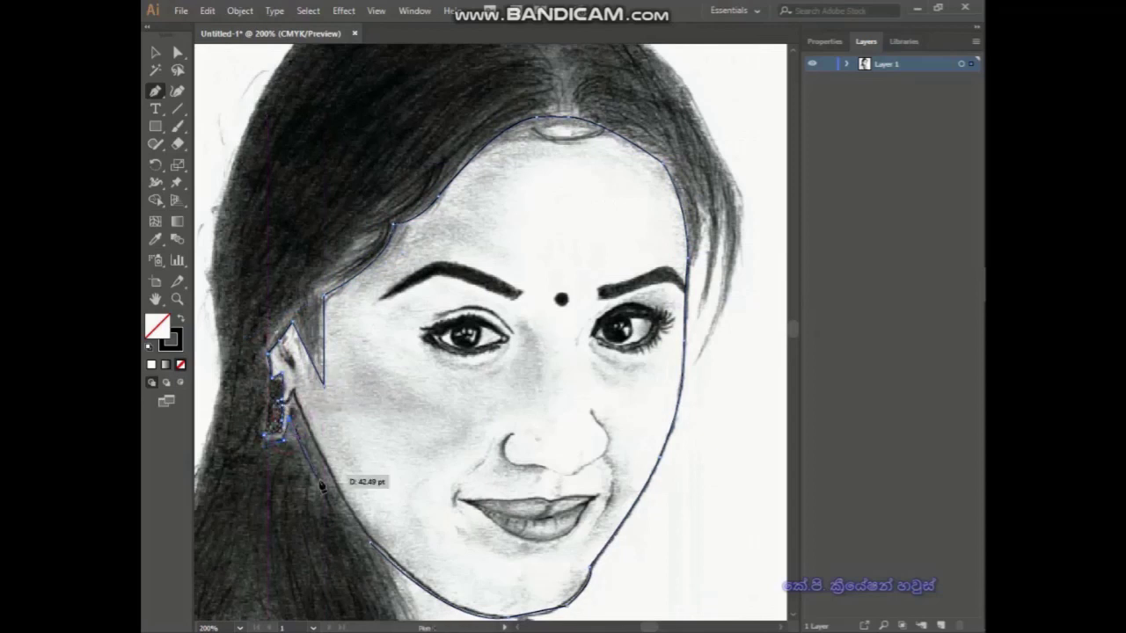
left_click(405, 591)
- Trace the left eyebrow and the outline of the bindi
left_click(380, 299)
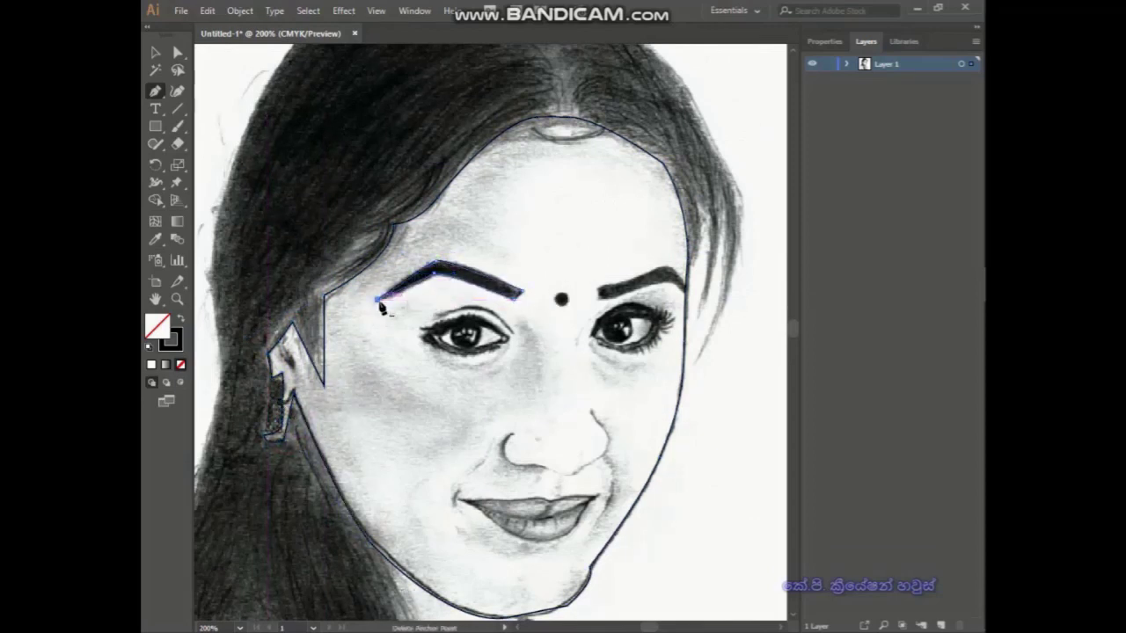
left_click(687, 293)
left_click(598, 290)
scroll(560, 312, "up", 3)
left_click(522, 268)
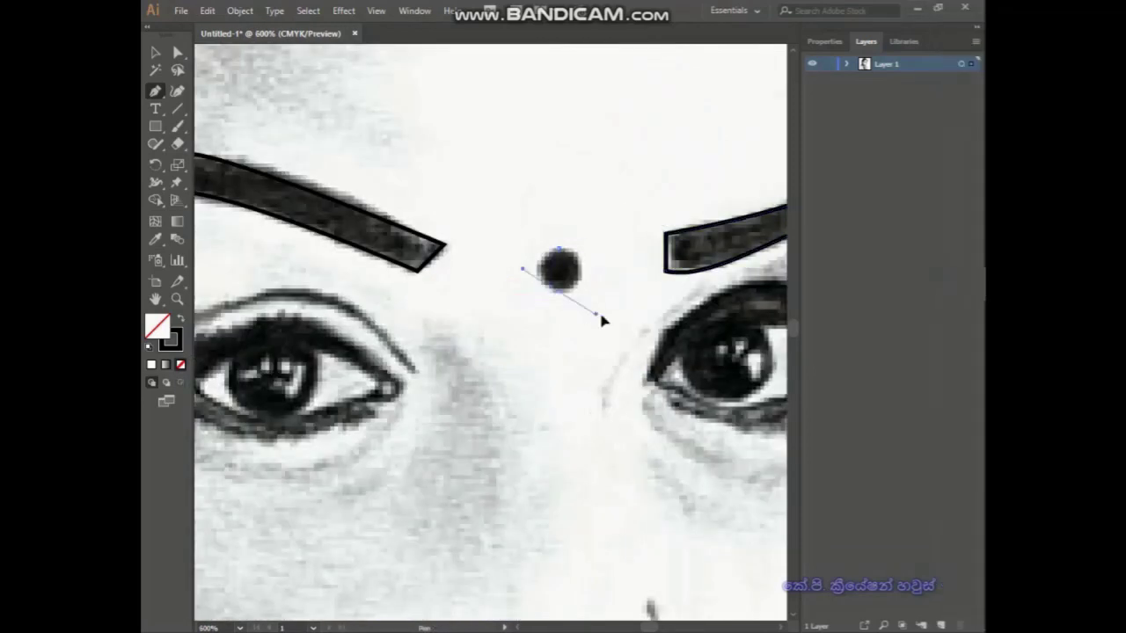
- Trace the closed eye outline and the curved upper eyelid line above it
left_click_drag(413, 369, 626, 339)
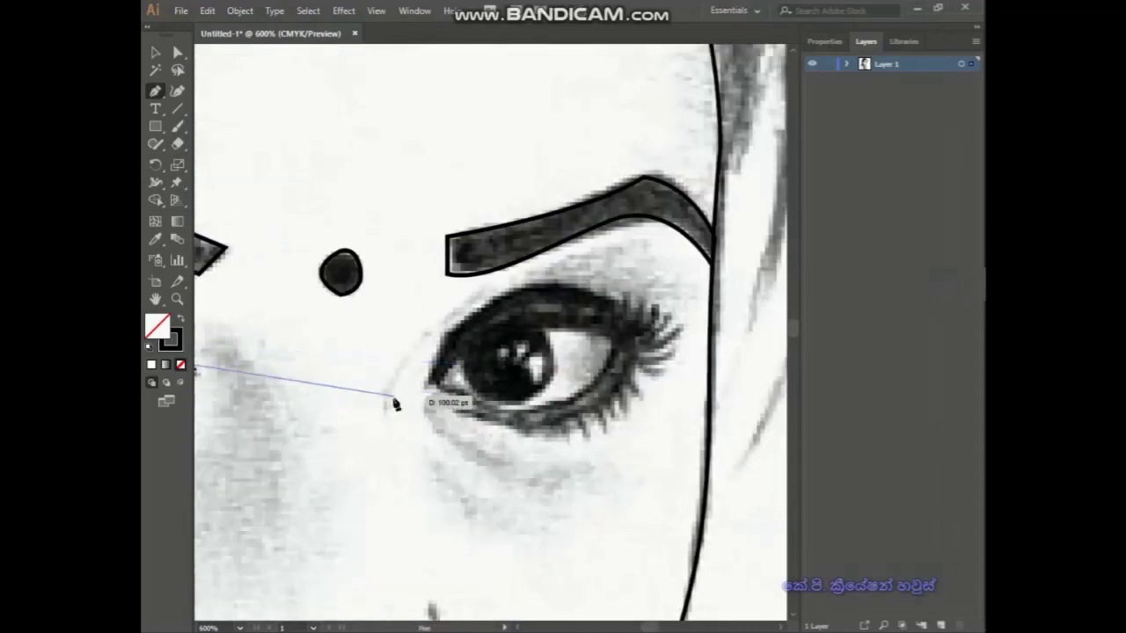
left_click(369, 319)
left_click(370, 316)
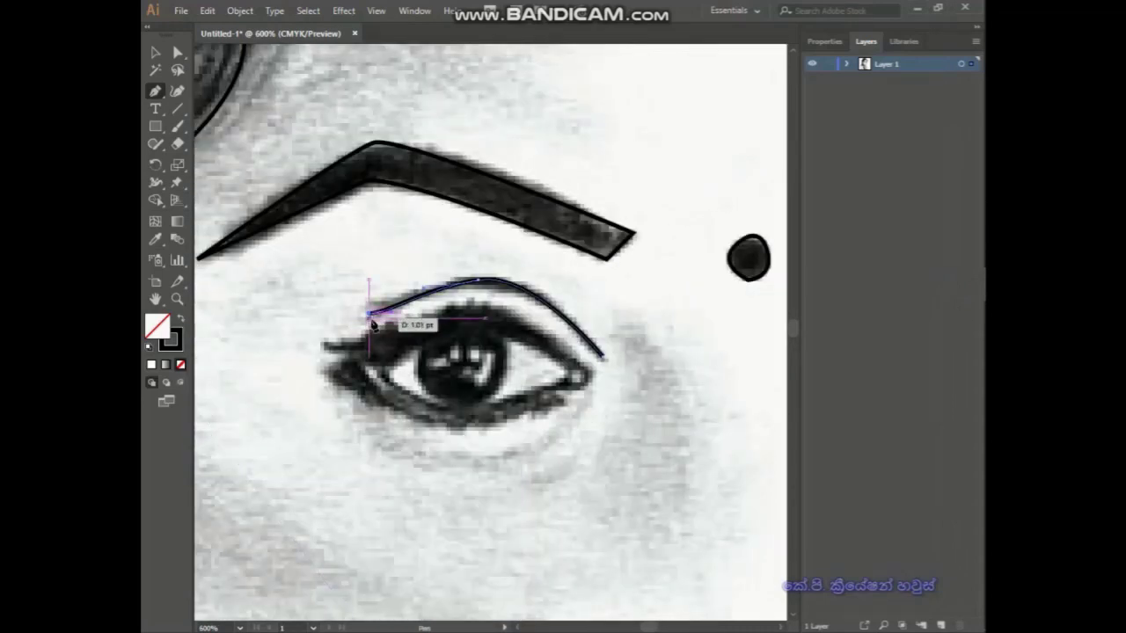
left_click_drag(586, 427, 350, 360)
left_click(380, 378)
left_click_drag(484, 262, 535, 252)
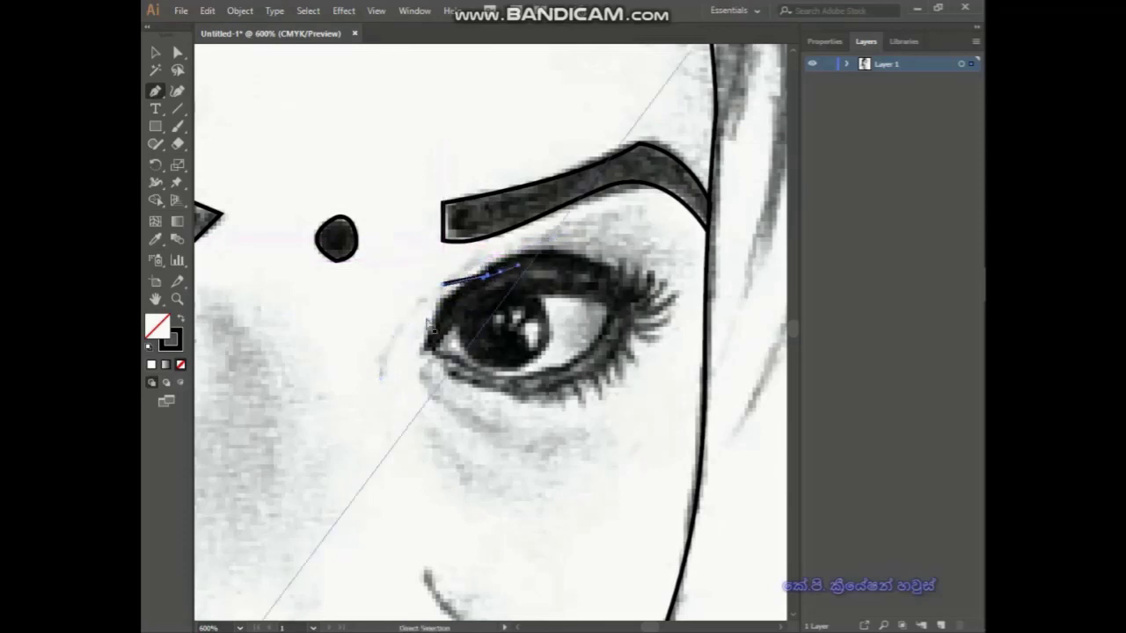
left_click_drag(491, 276, 530, 261)
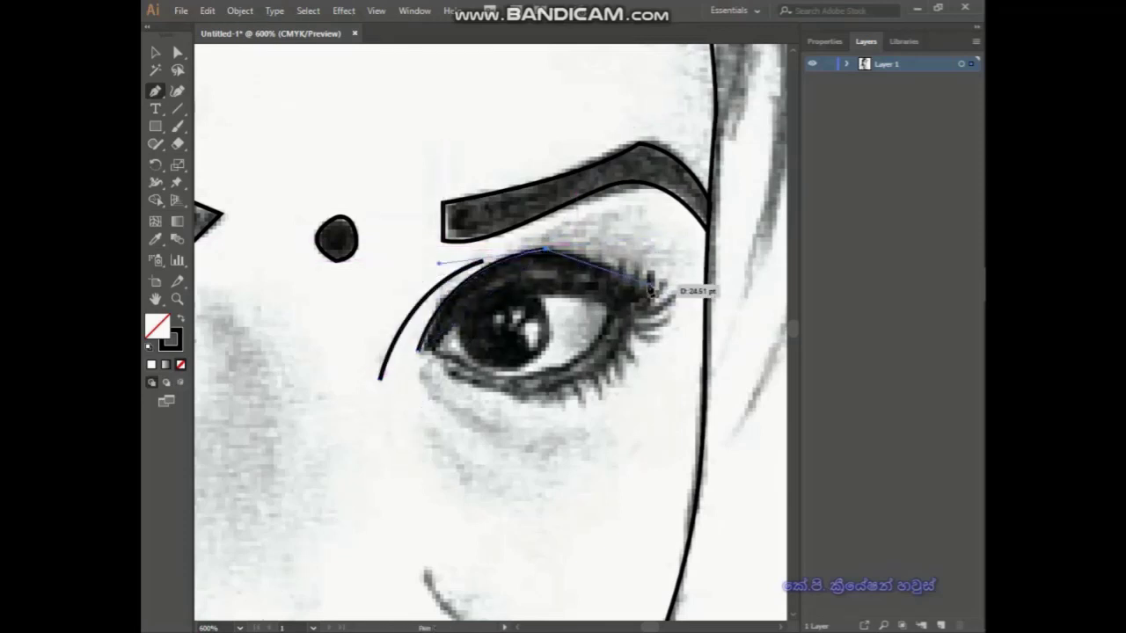
- Draw the eyelid curve over the other eye and the line between the lips
scroll(443, 344, "left", 5)
left_click_drag(561, 237, 434, 299)
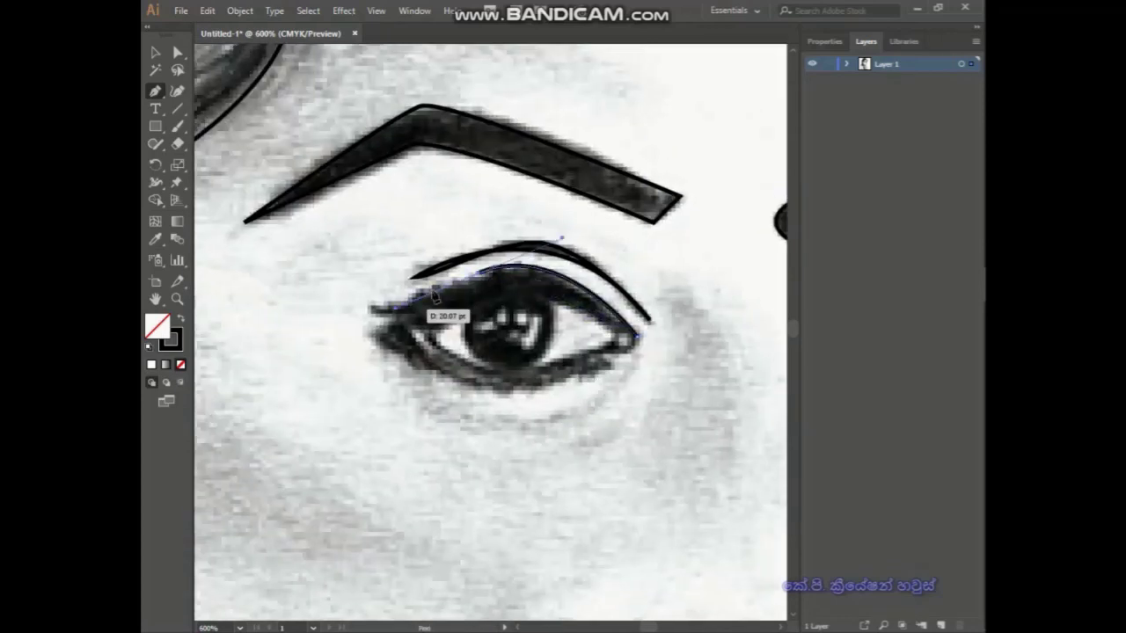
left_click_drag(360, 327, 442, 380)
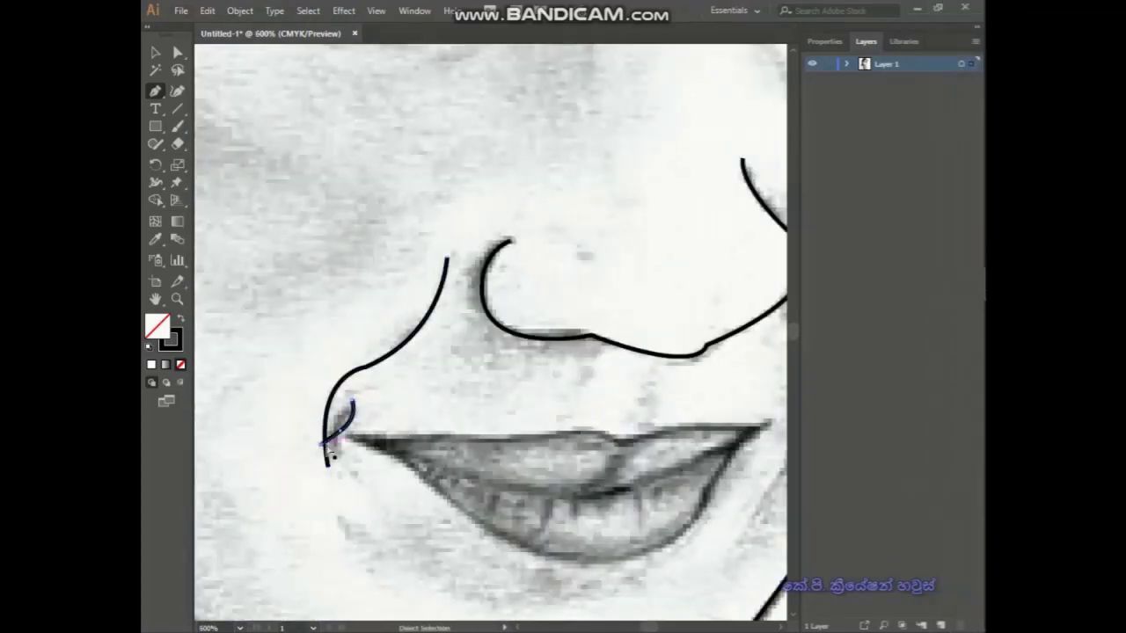
scroll(342, 428, "up", 1)
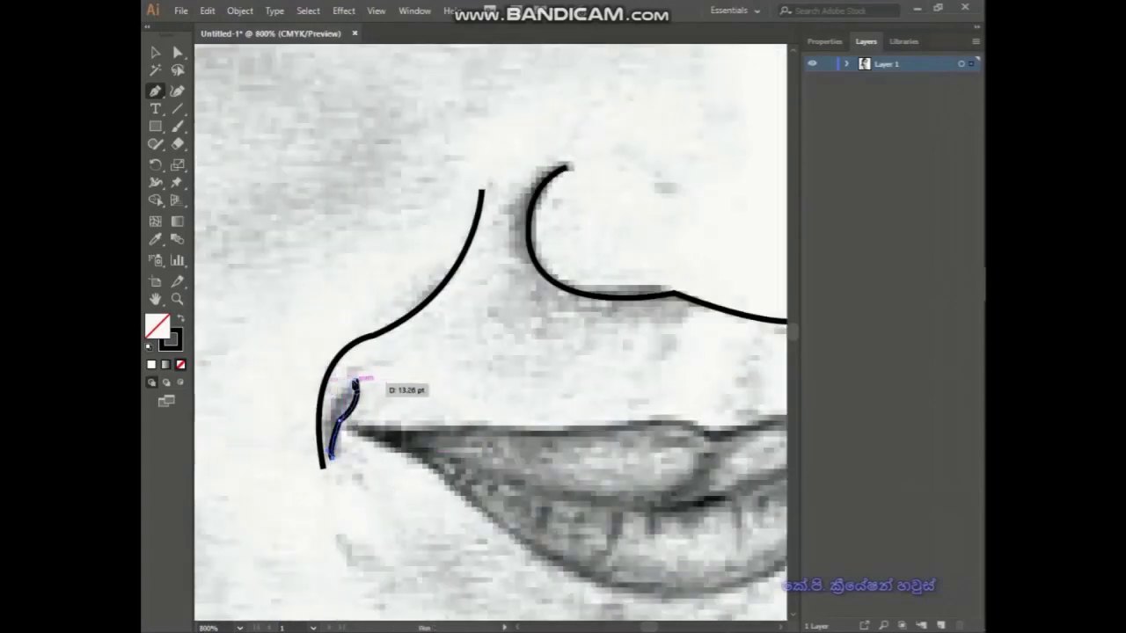
mouse_move(352, 428)
left_mouse_down()
mouse_move(615, 430)
mouse_move(636, 451)
left_mouse_up()
scroll(527, 431, "down", 2)
- Trace the curved edge of the saree near the neckline
scroll(502, 489, "down", 5)
scroll(440, 263, "up", 1)
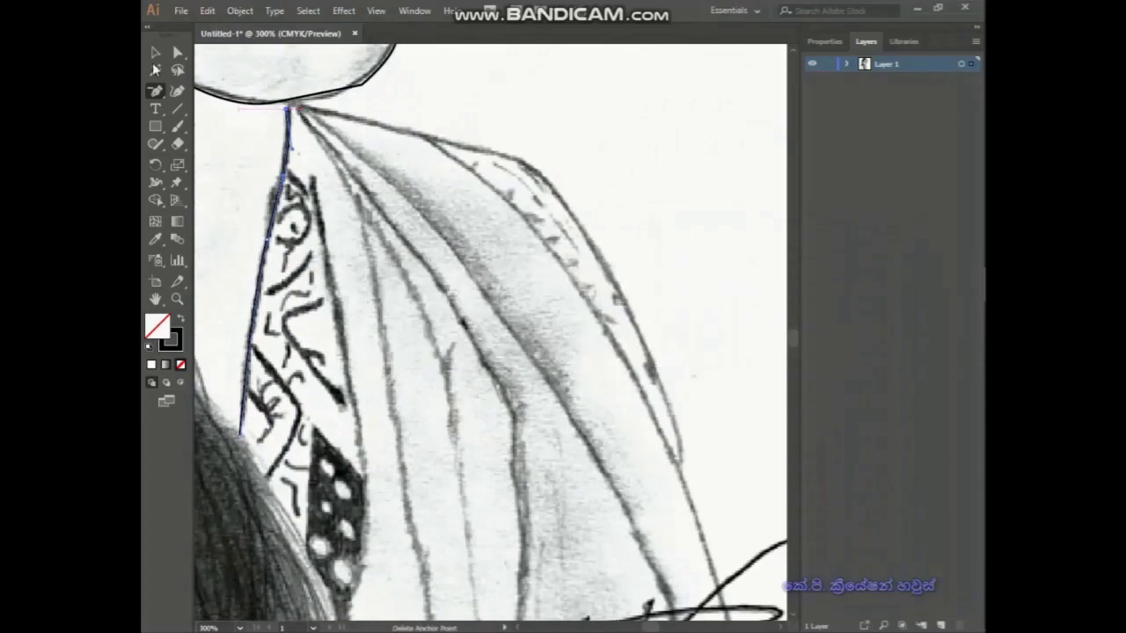
scroll(379, 177, "up", 1)
scroll(379, 176, "down", 2)
scroll(460, 344, "down", 5)
scroll(460, 343, "down", 1)
left_click_drag(488, 147, 516, 189)
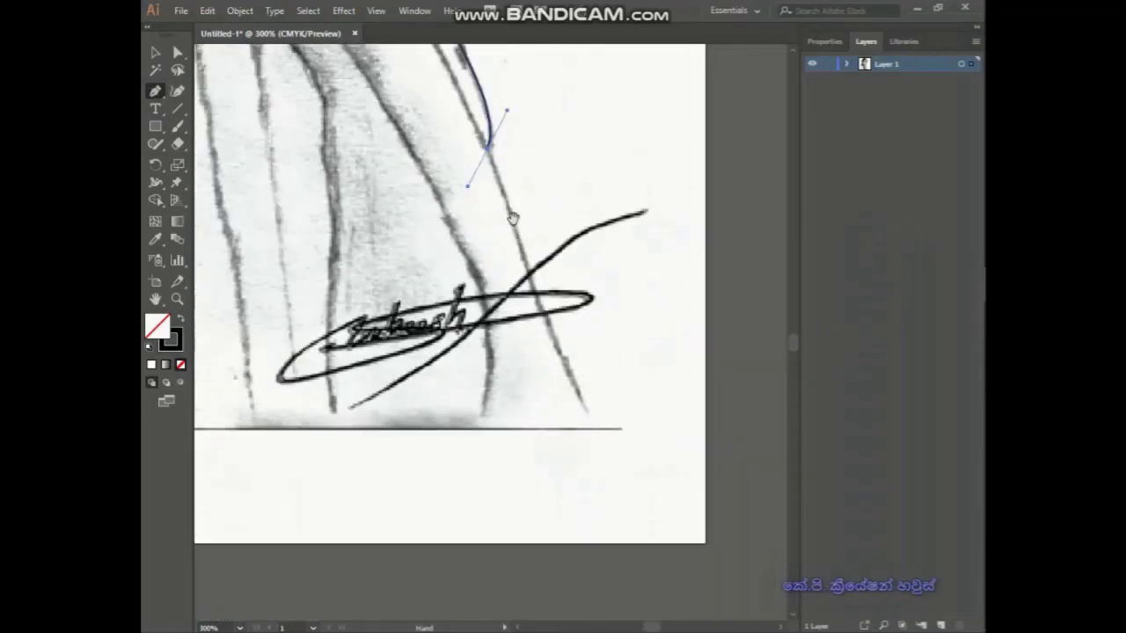
left_click_drag(585, 409, 616, 445)
- Continue the saree edge to its lower corner and the bottom of the picture
left_click_drag(372, 185, 502, 473)
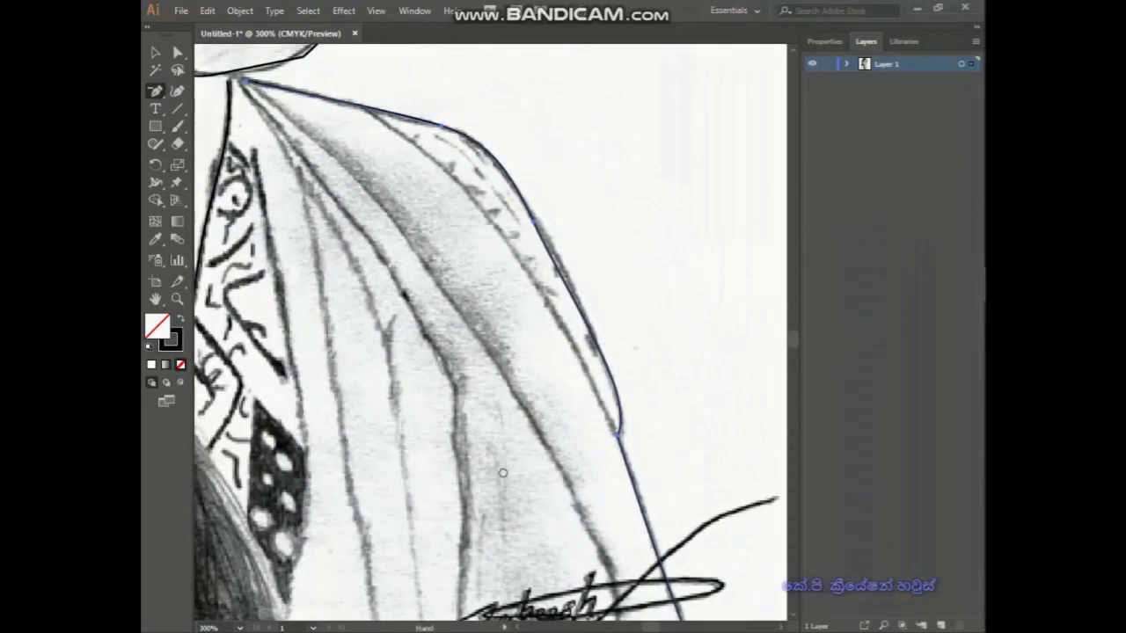
left_click(156, 88)
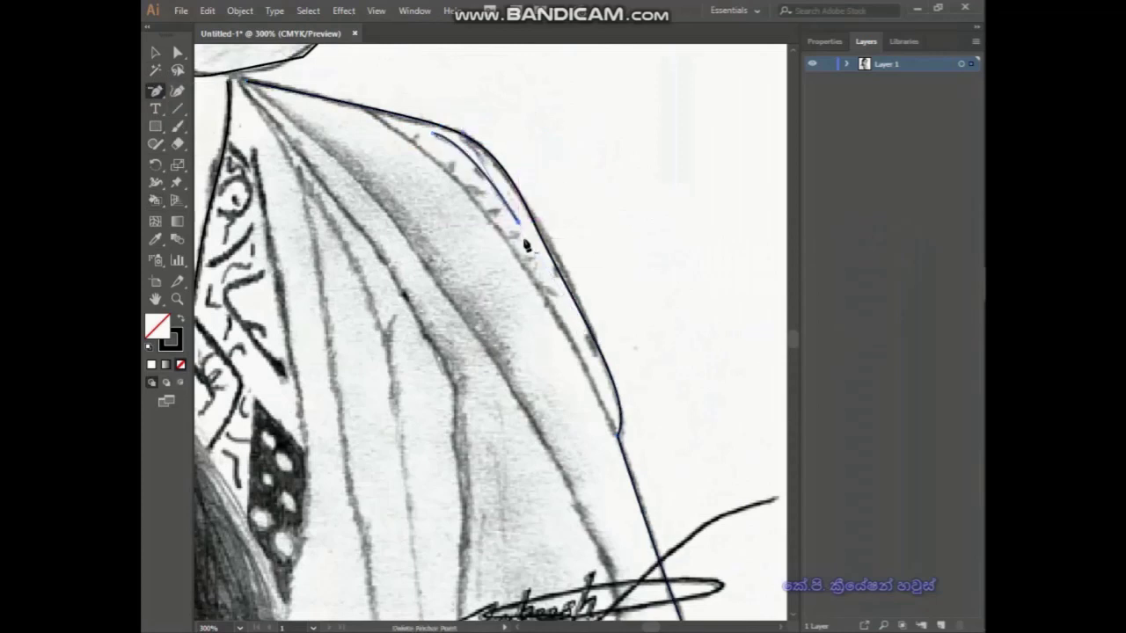
left_click(621, 431)
mouse_move(493, 401)
left_mouse_down()
mouse_move(523, 321)
mouse_move(617, 428)
left_mouse_up()
left_click_drag(674, 502, 498, 226)
left_click(563, 475)
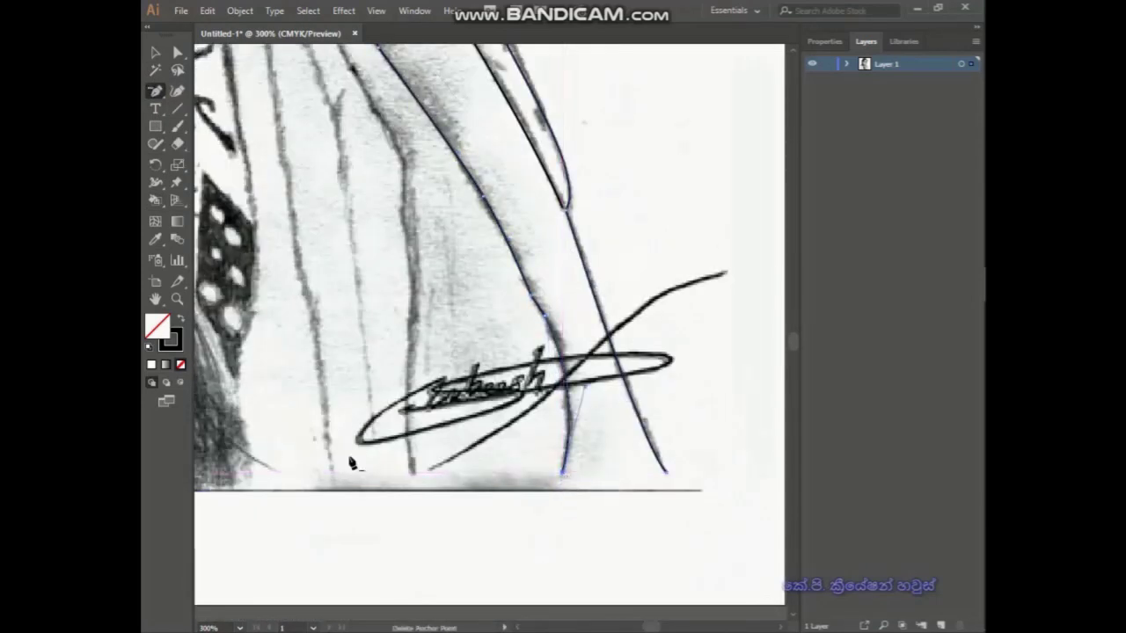
left_click_drag(350, 463, 516, 516)
left_click(569, 251)
left_click_drag(496, 105, 563, 369)
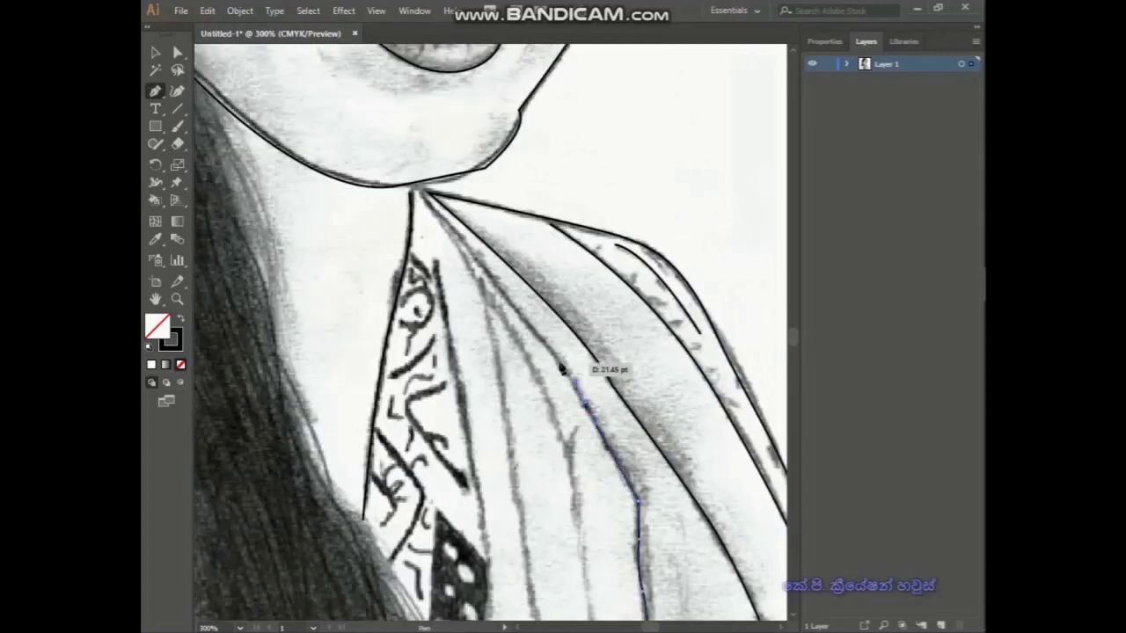
- Trace another saree fold line curving smoothly down the drape
left_click(427, 196)
mouse_move(787, 515)
left_mouse_down()
mouse_move(515, 302)
mouse_move(499, 251)
left_mouse_up()
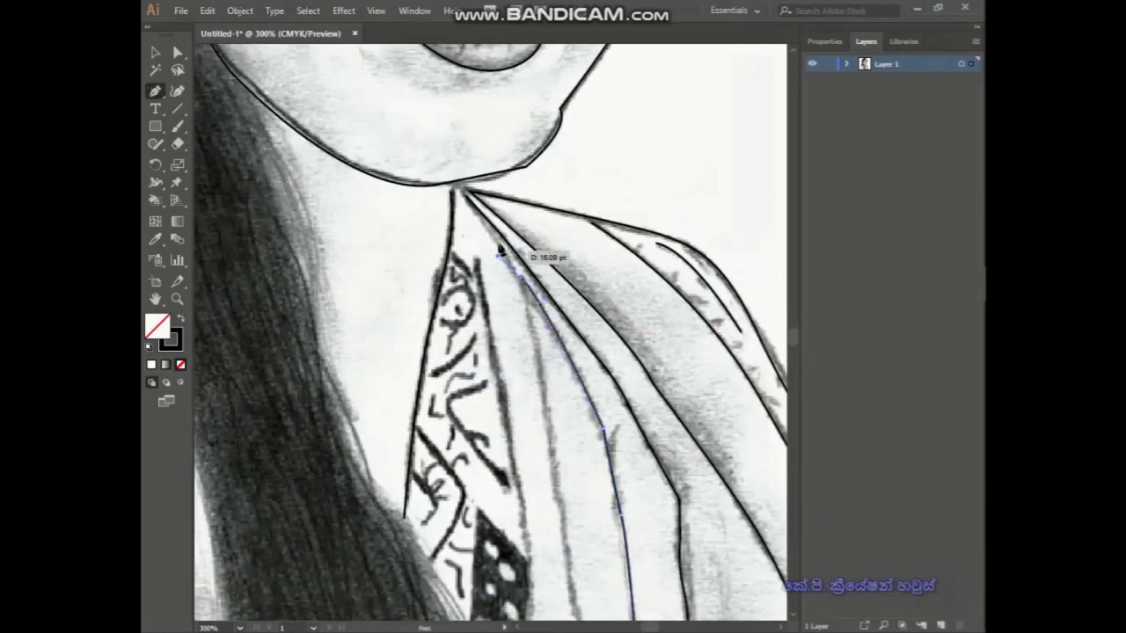
scroll(493, 352, "down", 5)
left_click(496, 262)
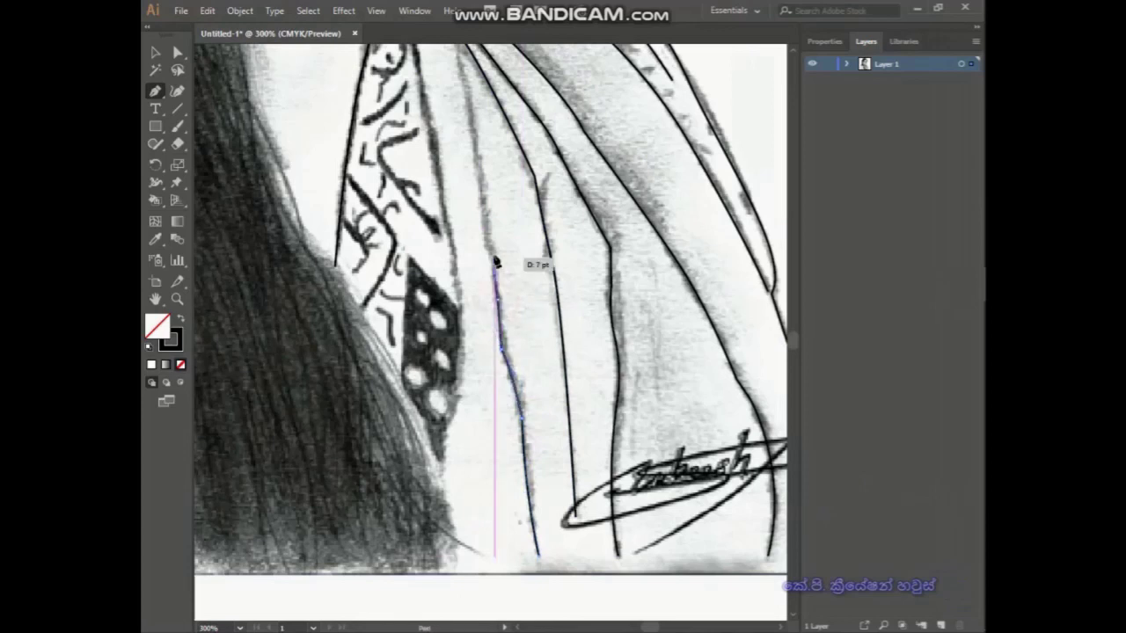
scroll(496, 262, "up", 3)
scroll(528, 352, "down", 4)
left_click_drag(538, 380, 508, 566)
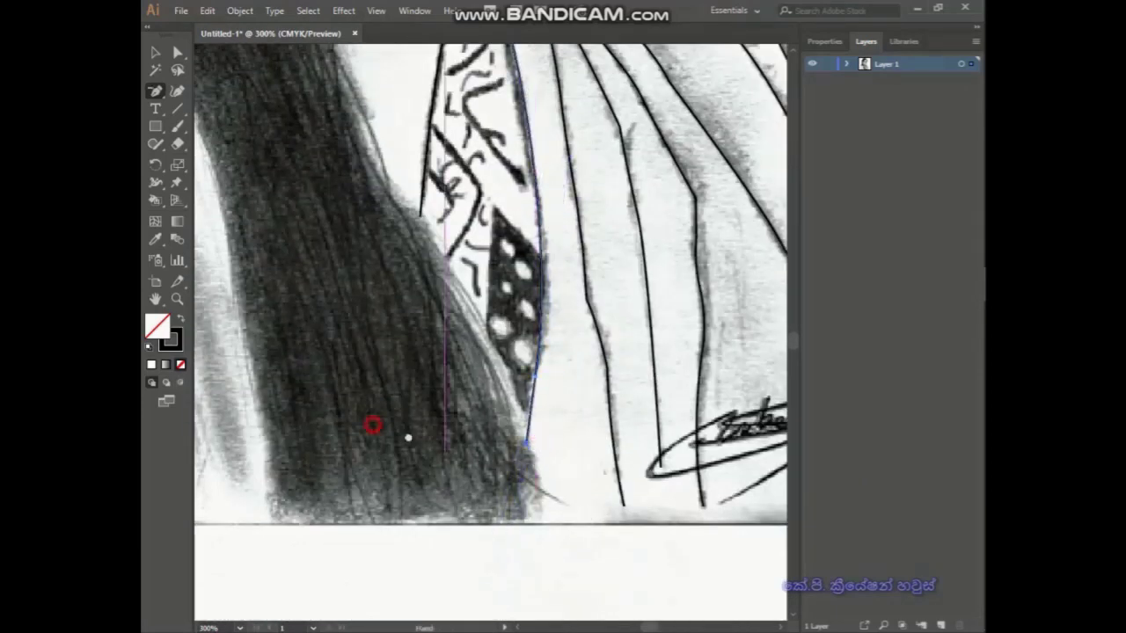
scroll(492, 352, "up", 5)
scroll(542, 301, "down", 3)
- Outline the shoulder and run it along the bottom edge
left_click_drag(369, 388, 376, 396)
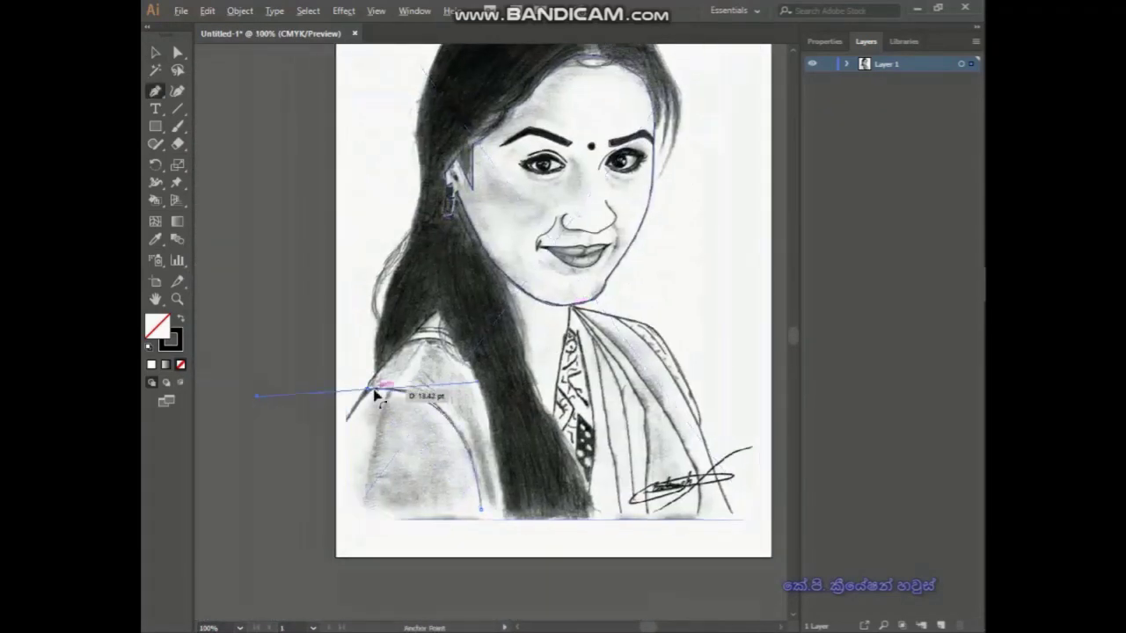
left_click_drag(394, 351, 403, 356)
left_click(502, 519)
left_click_drag(336, 519, 323, 487)
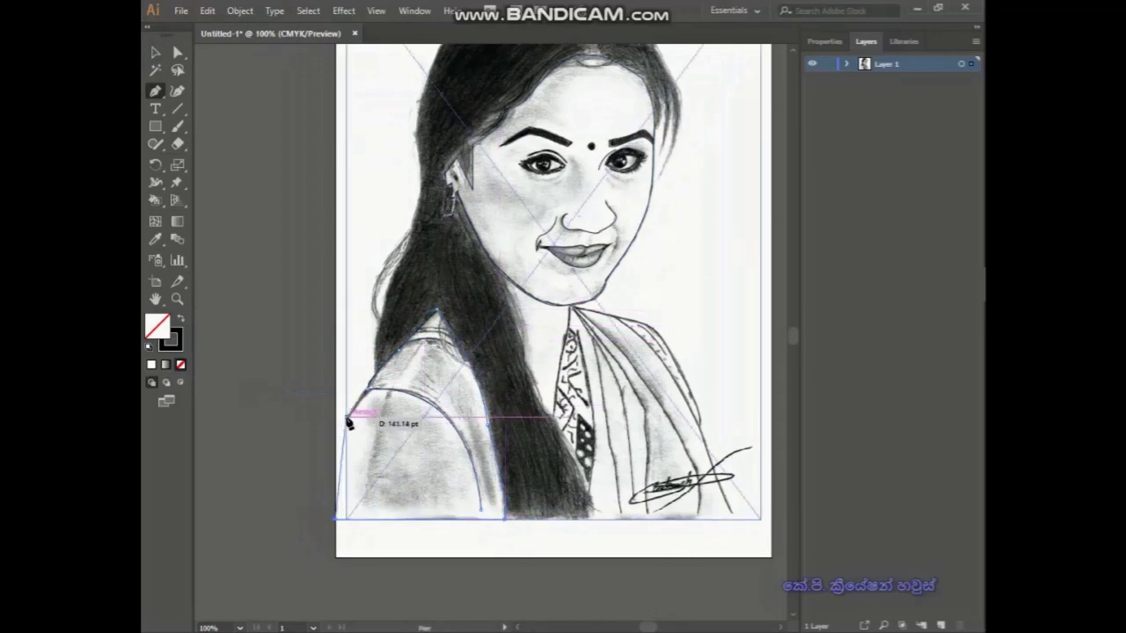
left_click(509, 518)
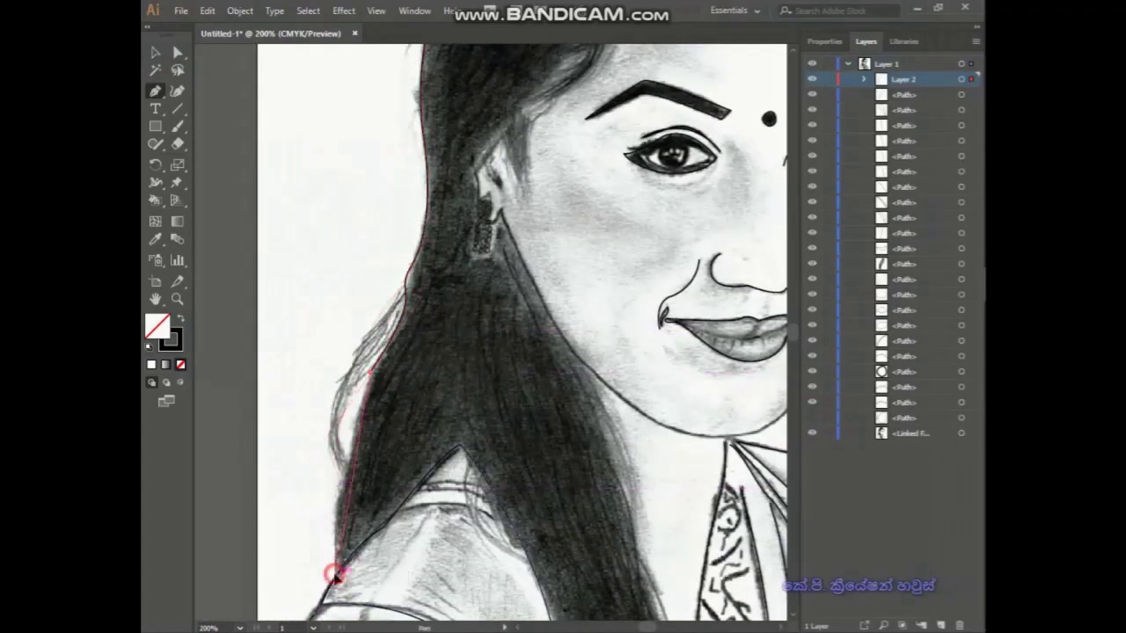
- Extend the hair outline along the collar down to the hair's bottom corner
scroll(334, 573, "down", 3)
left_click(431, 221)
left_click(542, 503)
scroll(572, 572, "down", 2)
left_click(479, 389)
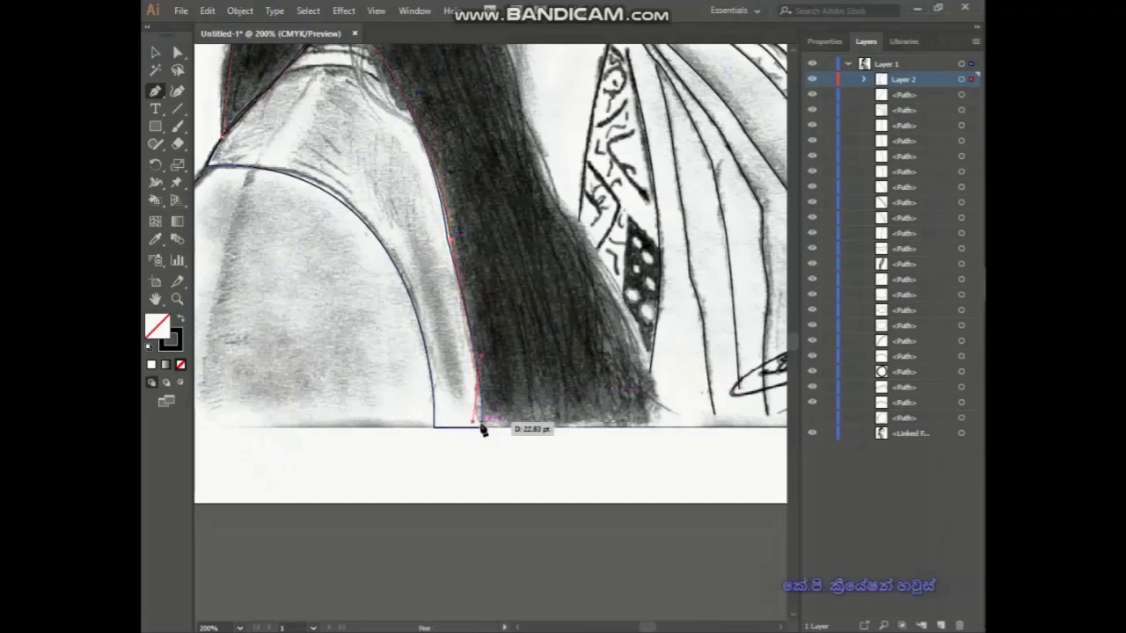
left_click(482, 429)
scroll(633, 390, "up", 4)
scroll(598, 306, "up", 2)
scroll(598, 306, "left", 1)
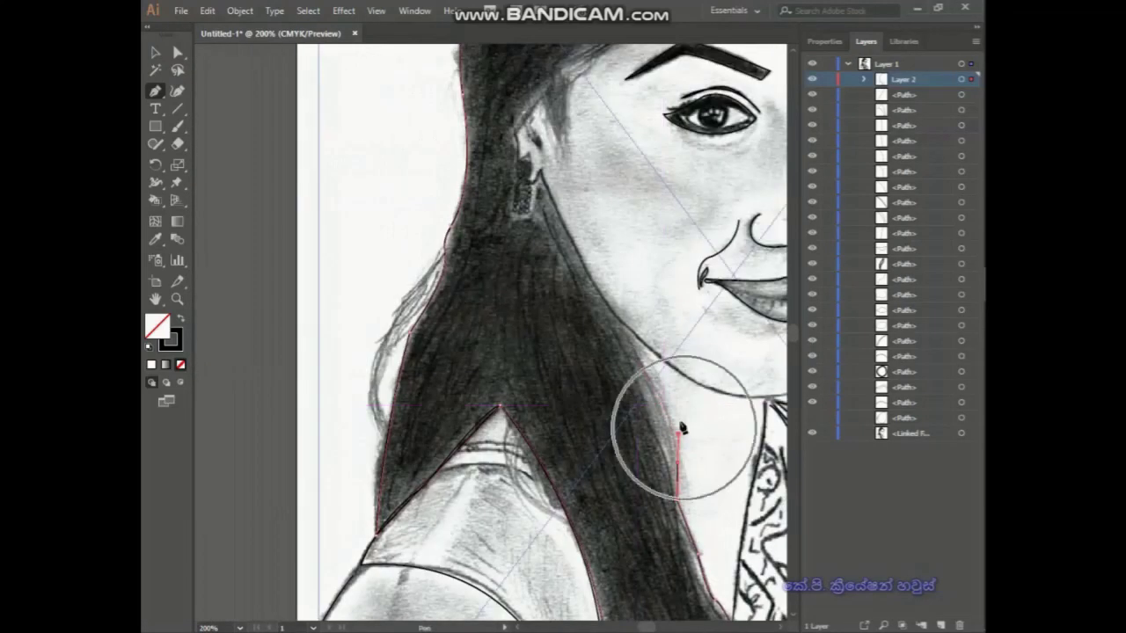
scroll(571, 342, "up", 4)
scroll(571, 343, "left", 2)
- Carry the hair outline around the earring below the ear
left_click(599, 327)
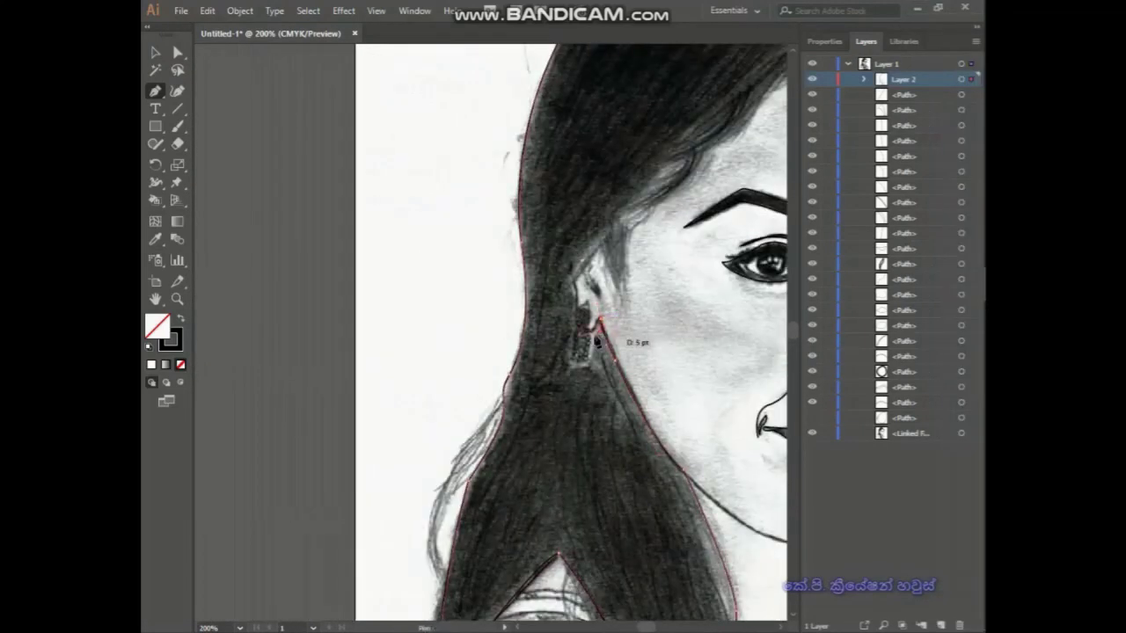
left_click(588, 361)
left_click(565, 362)
left_click(573, 332)
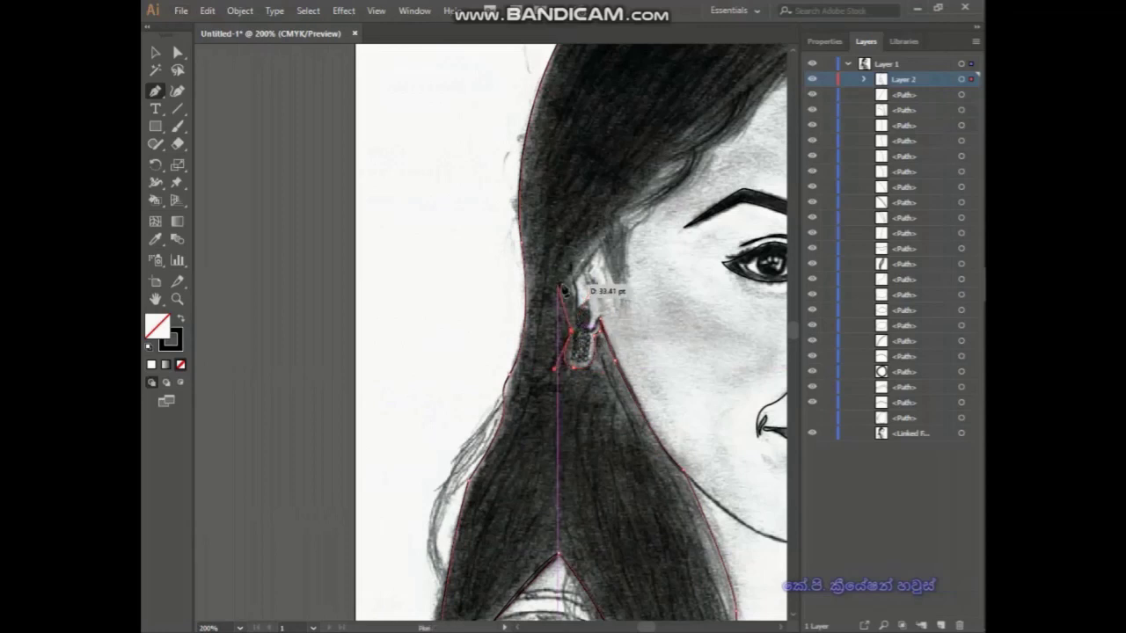
scroll(423, 387, "up", 3)
scroll(422, 387, "right", 4)
- Trace the hairline across the forehead and along the right hair strand
left_click(460, 344)
scroll(460, 344, "up", 3)
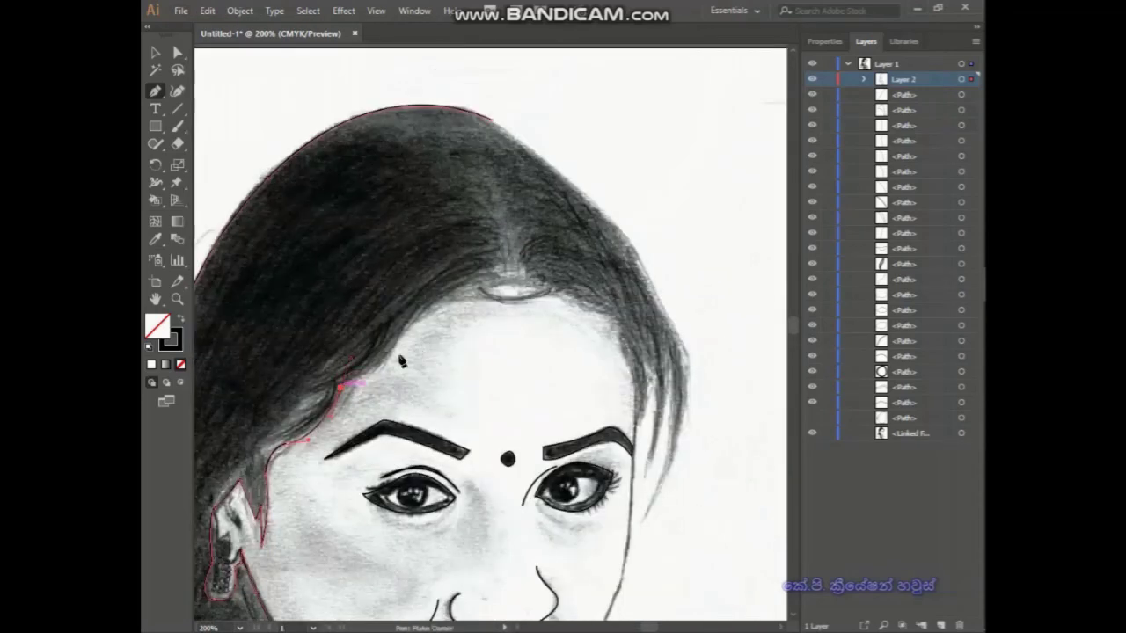
left_click(339, 387)
left_click(519, 283)
left_click(615, 308)
left_click(627, 378)
left_click(666, 371)
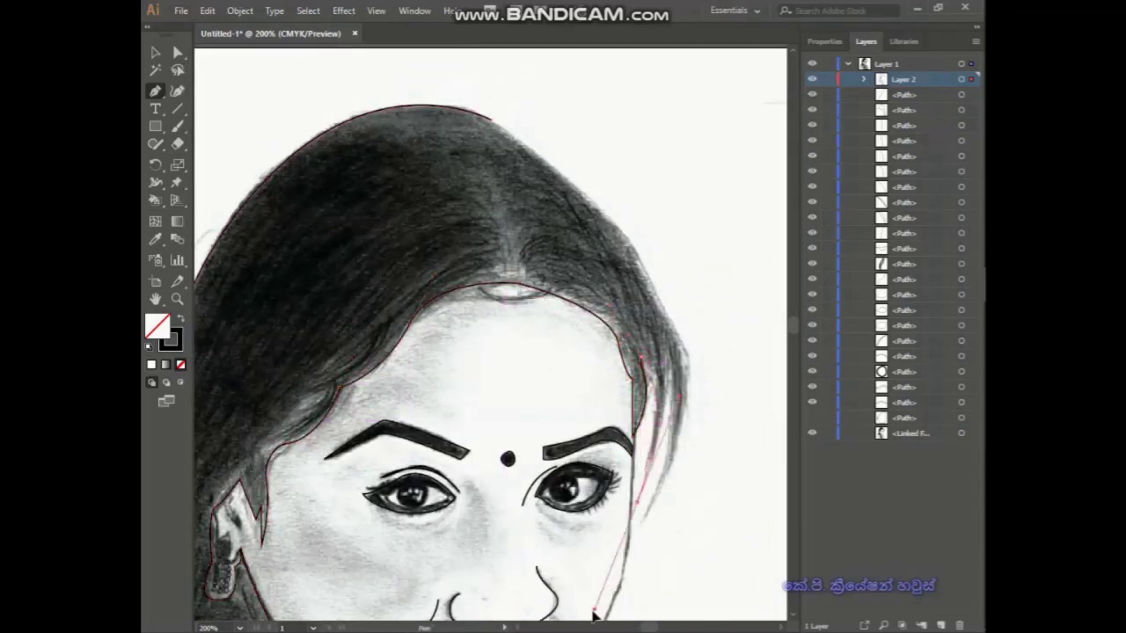
scroll(666, 369, "down", 4)
left_click_drag(638, 338, 607, 374)
scroll(606, 374, "up", 4)
left_click(623, 319)
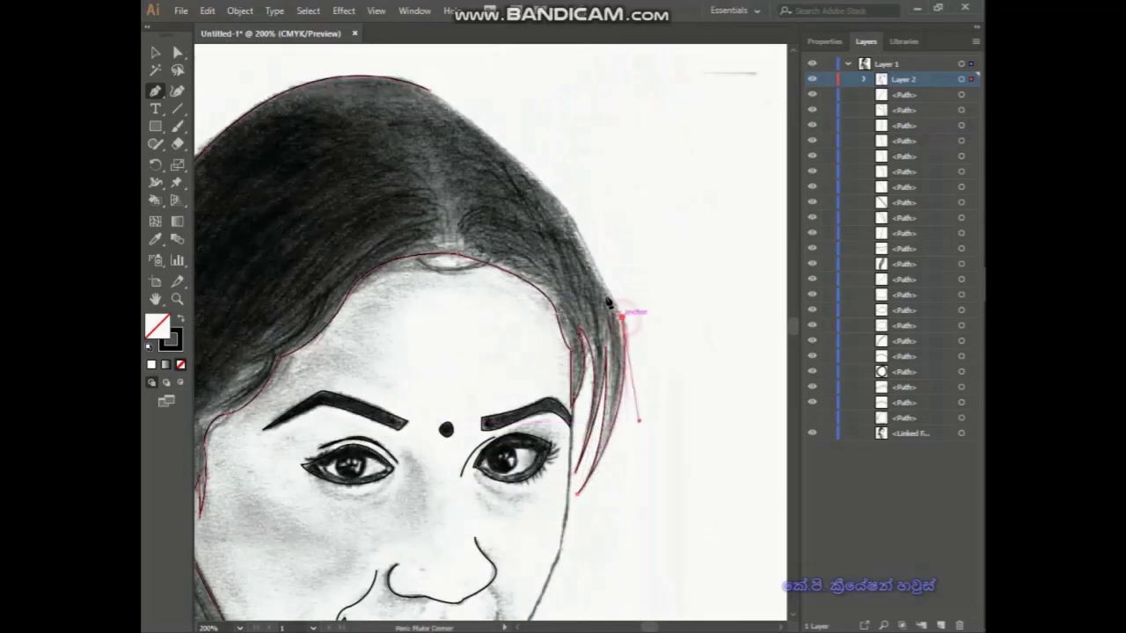
mouse_move(557, 201)
left_mouse_down()
mouse_move(550, 186)
mouse_move(574, 224)
left_mouse_up()
- Curve the outline over the top of the hair and fill the shape solid black
left_click(429, 87)
left_click_drag(264, 93, 319, 31)
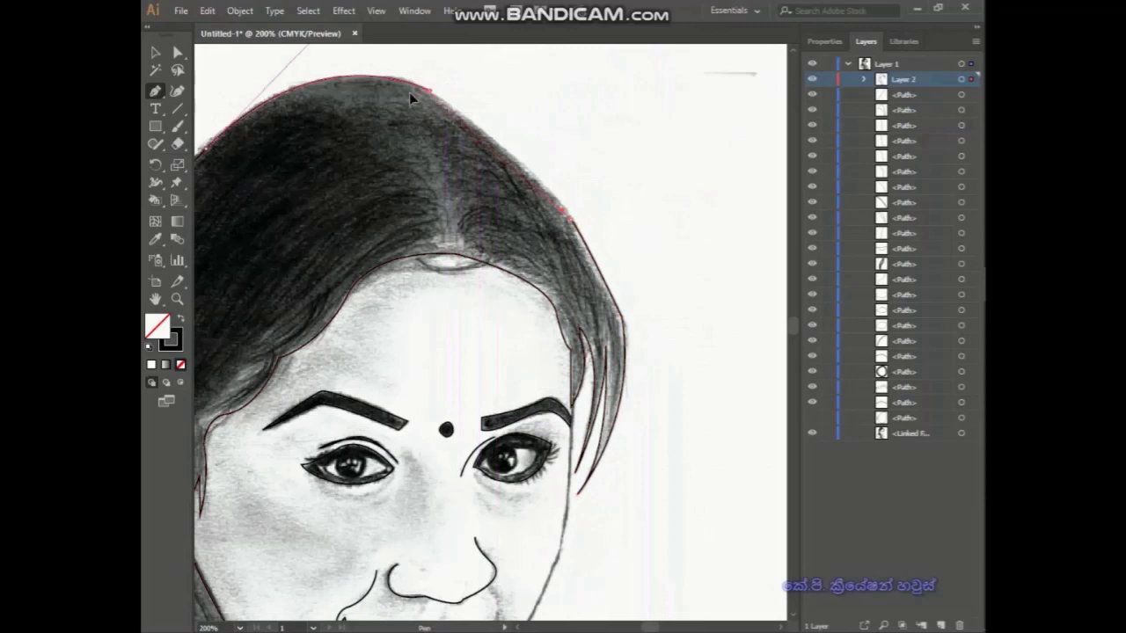
scroll(323, 209, "up", 5)
scroll(510, 395, "down", 6)
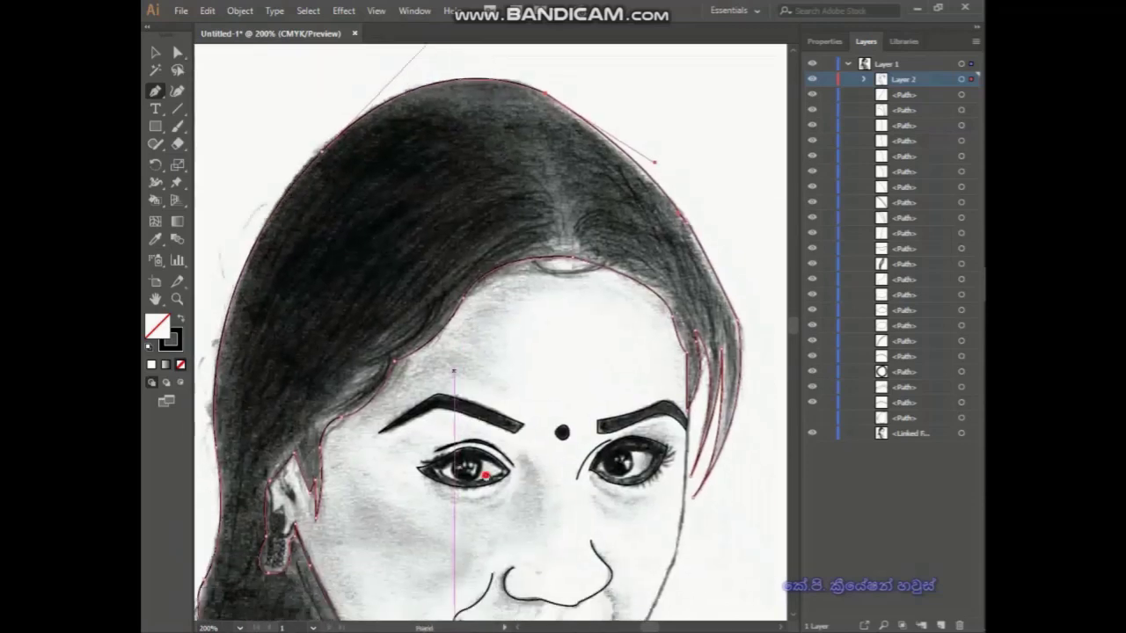
scroll(510, 395, "down", 3)
double_click(159, 327)
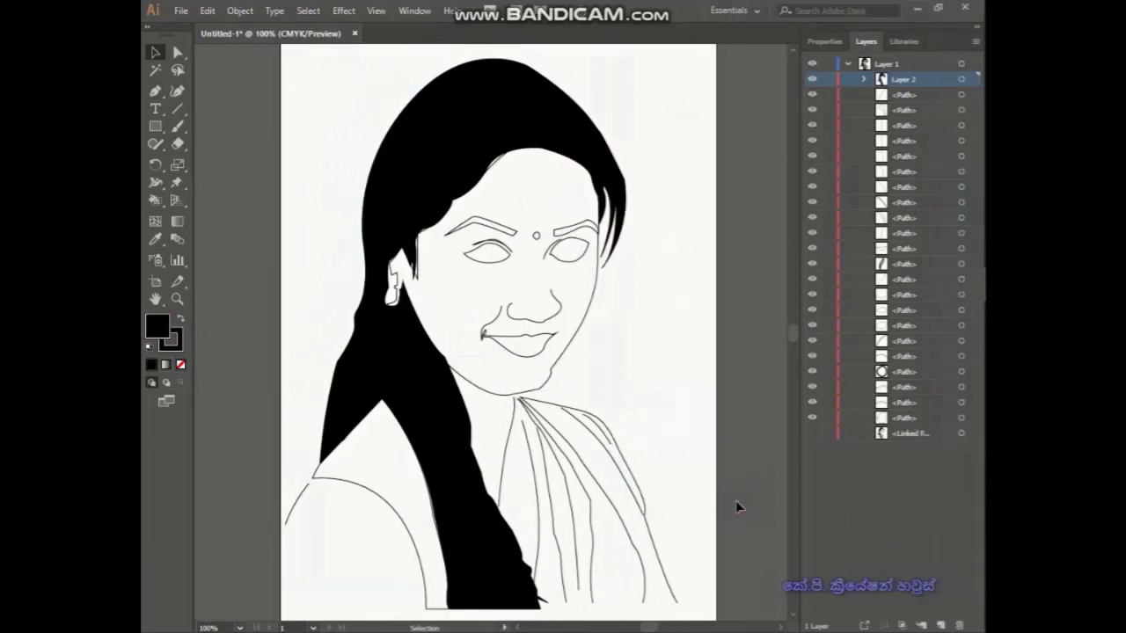
- Show the sketch photo and select the three small necklace dots
left_click(813, 437)
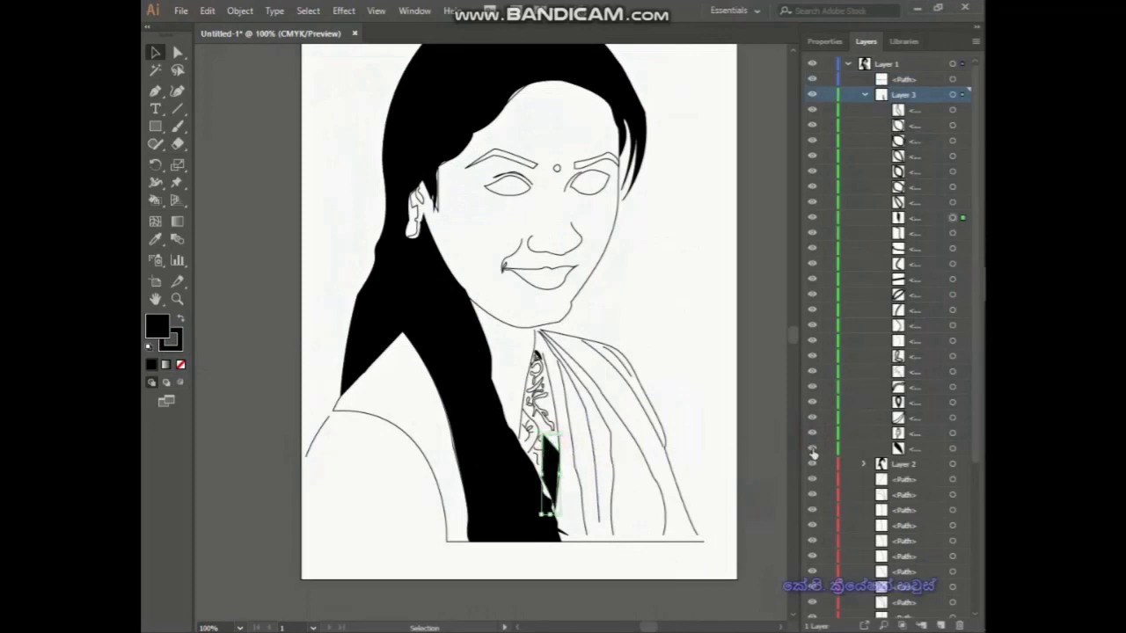
left_click_drag(535, 356, 537, 357)
scroll(543, 531, "up", 4)
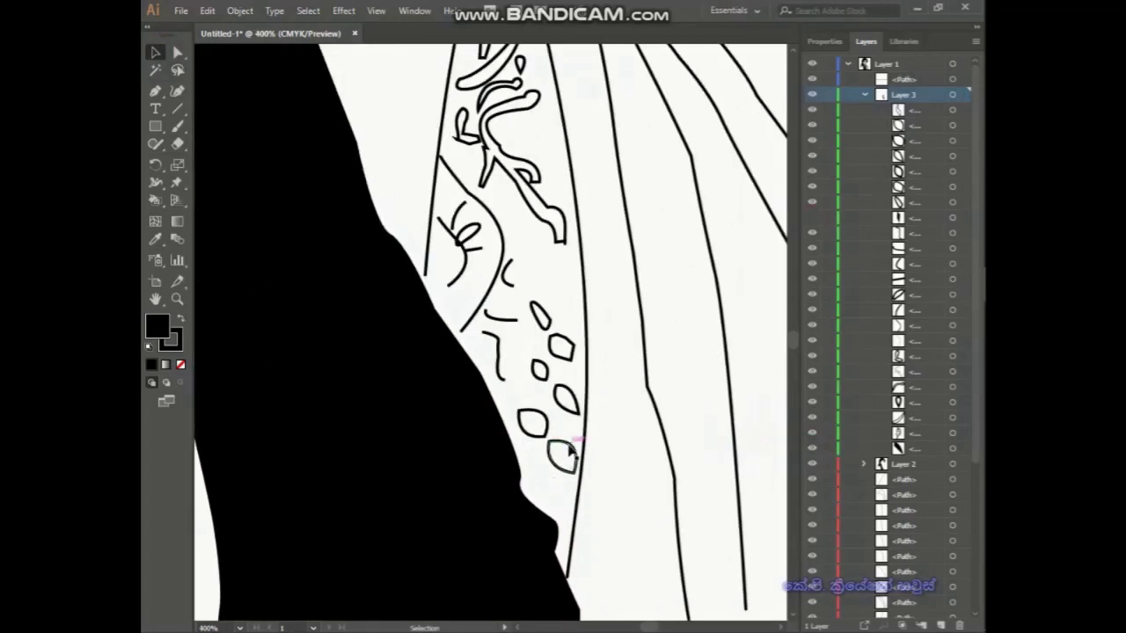
left_click(563, 454)
left_click(532, 422, "shift")
left_click(542, 370, "shift")
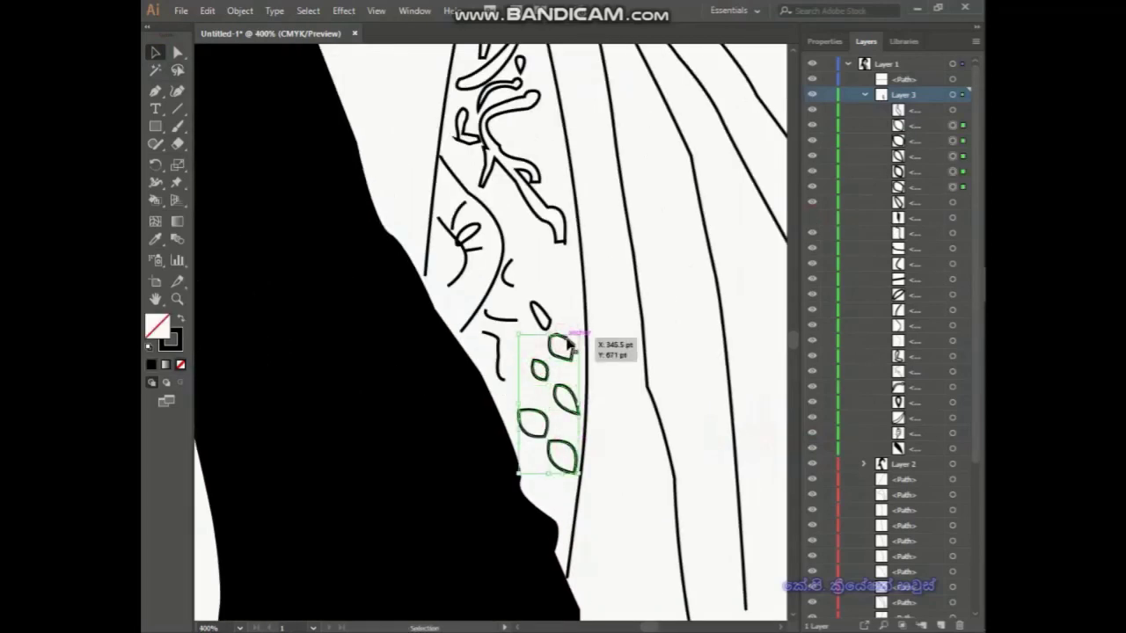
- Give the selected dots no stroke and a white fill, then hide the black shape over them
left_click(170, 338)
left_click(180, 365)
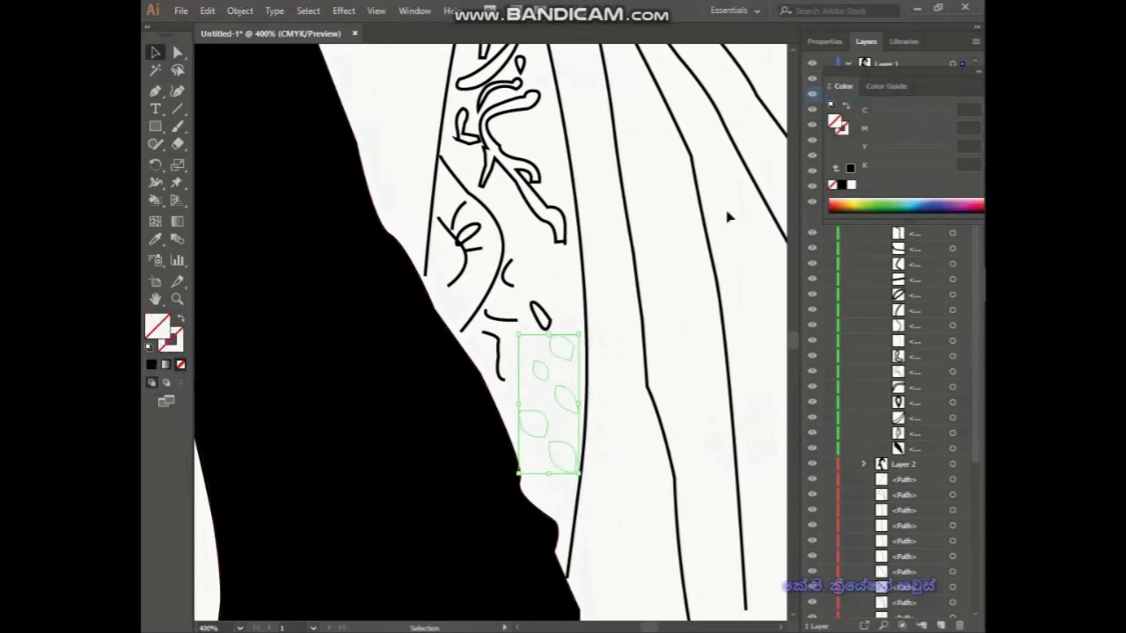
left_click(852, 184)
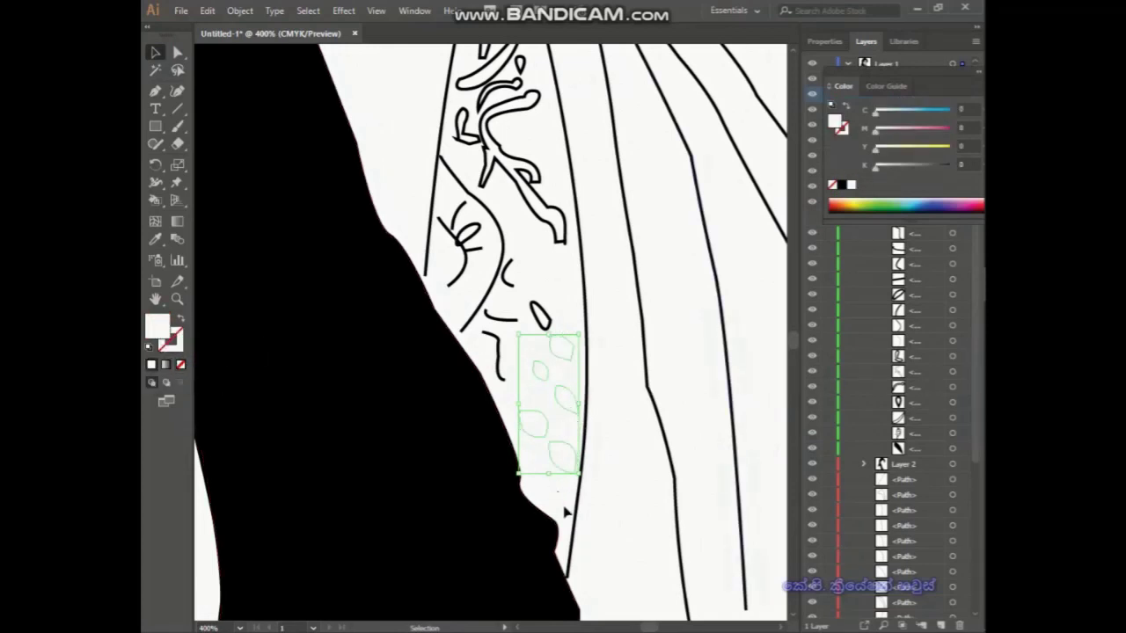
scroll(531, 457, "down", 3)
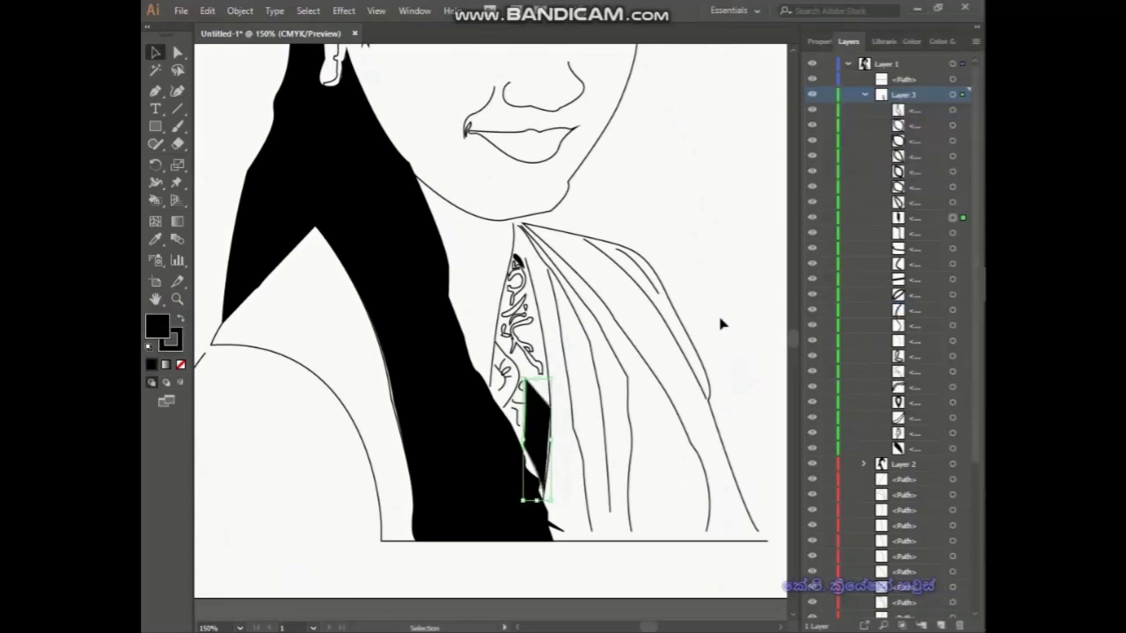
left_click(811, 219)
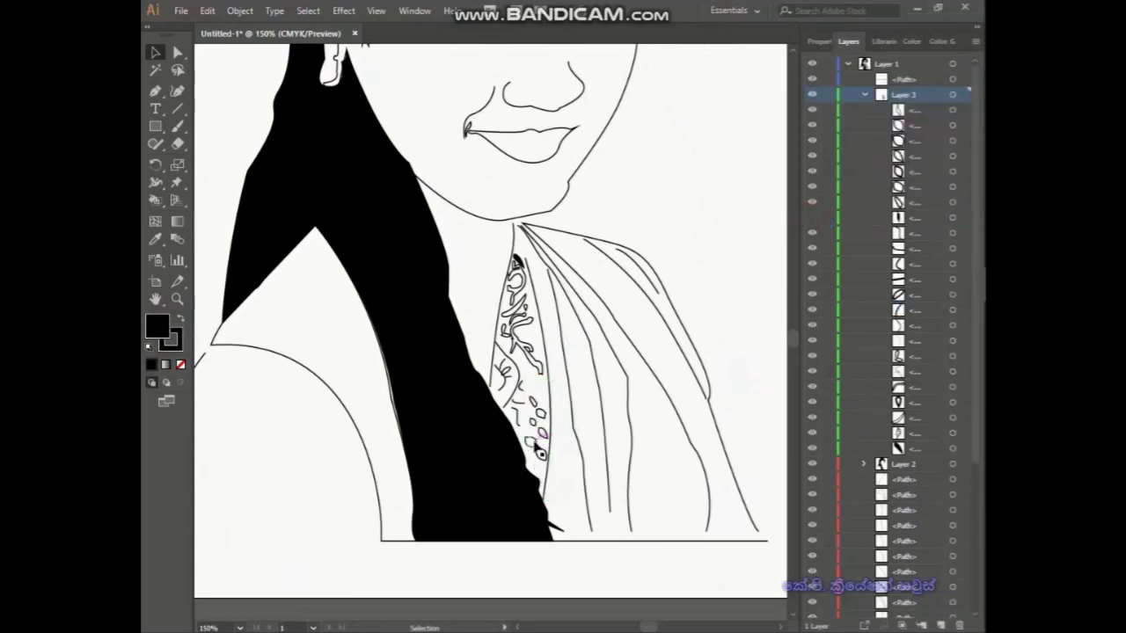
scroll(543, 460, "up", 10)
scroll(543, 460, "down", 2)
scroll(610, 495, "down", 2)
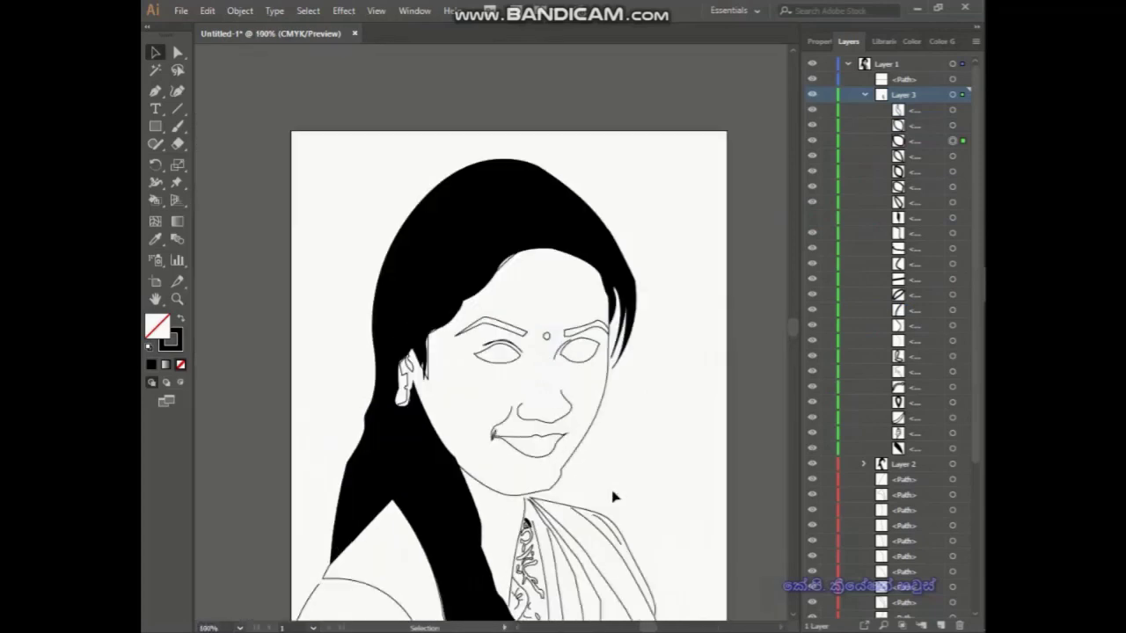
scroll(542, 448, "up", 3)
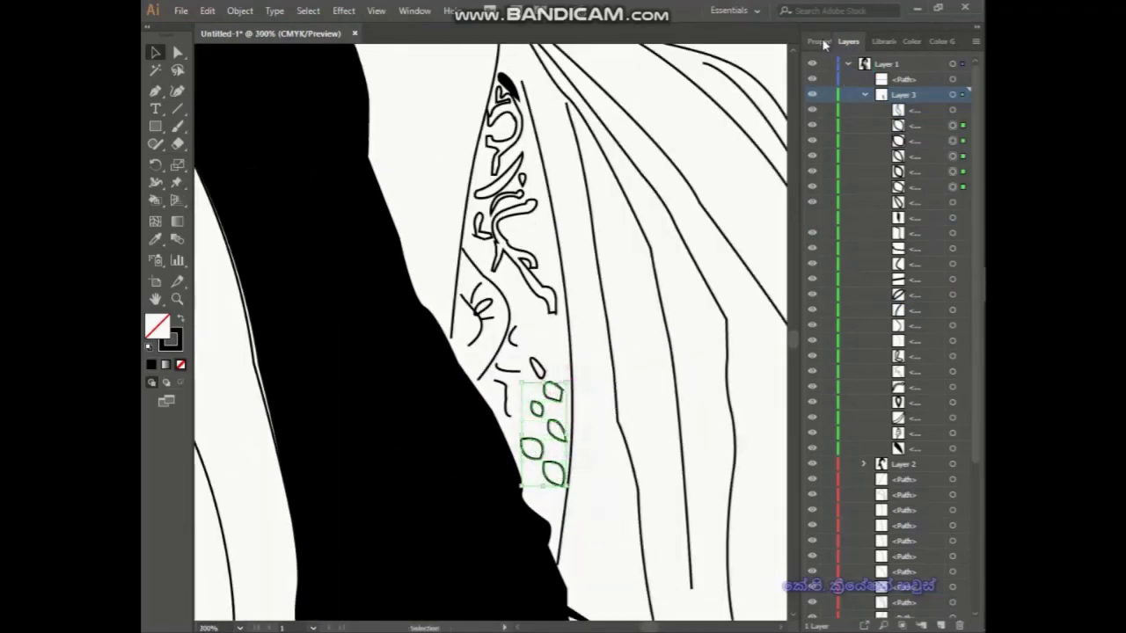
- Set the beads' stroke to None and fill to white, then show the black shape again
left_click(939, 43)
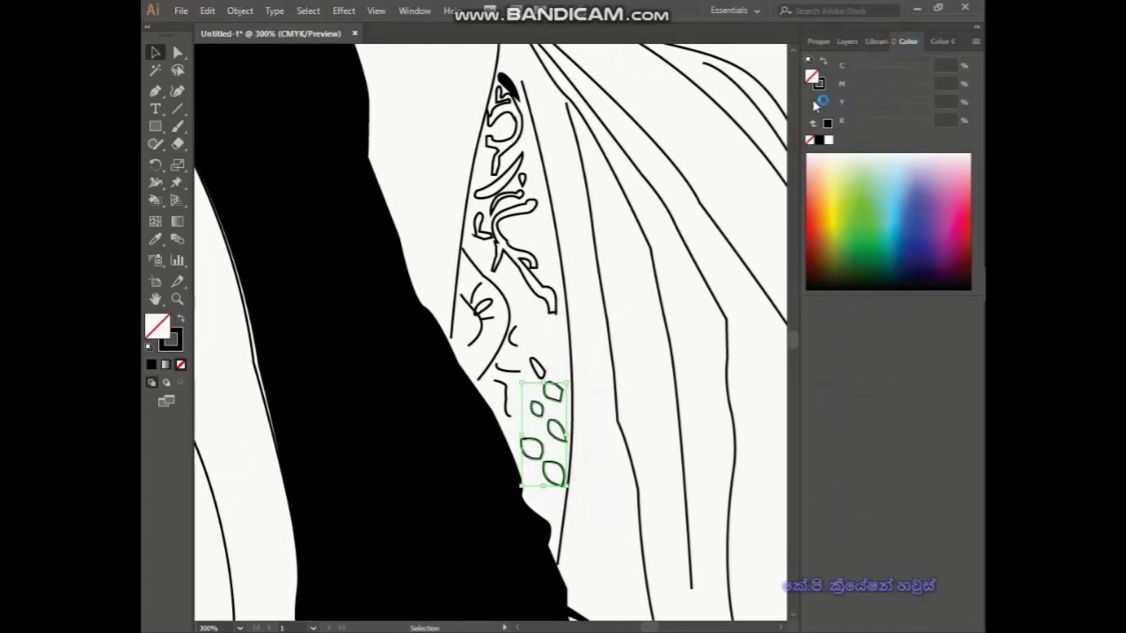
key("slash")
left_click(829, 142)
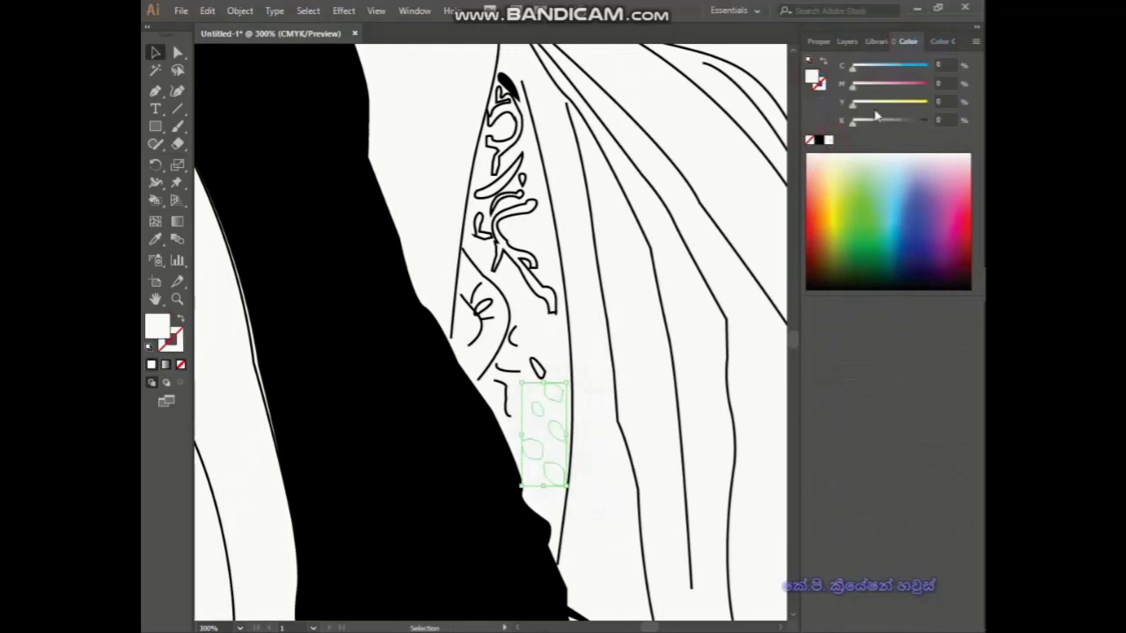
left_click(847, 42)
left_click(810, 218)
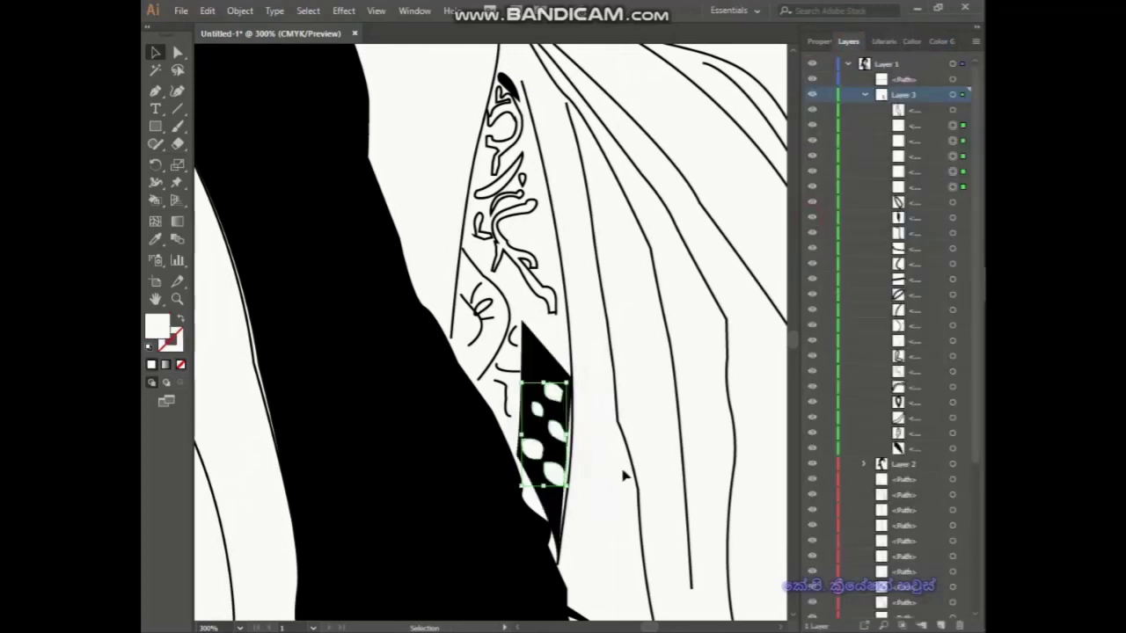
scroll(588, 475, "down", 3)
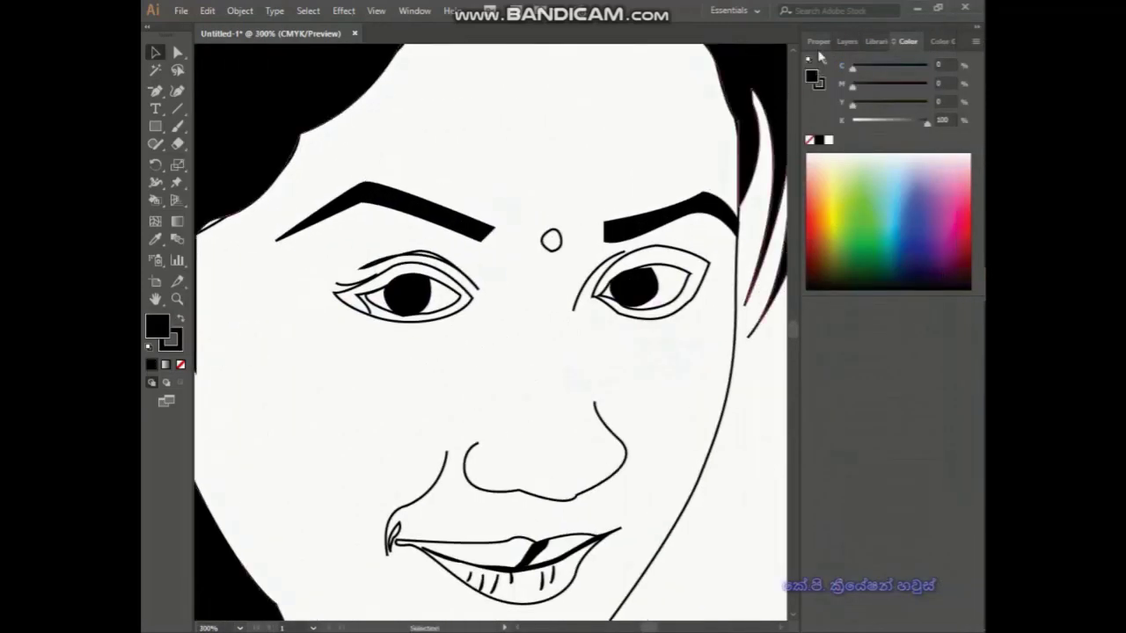
- Show the reference photo layer behind the line art
left_click(818, 42)
left_click(848, 41)
left_click(811, 479)
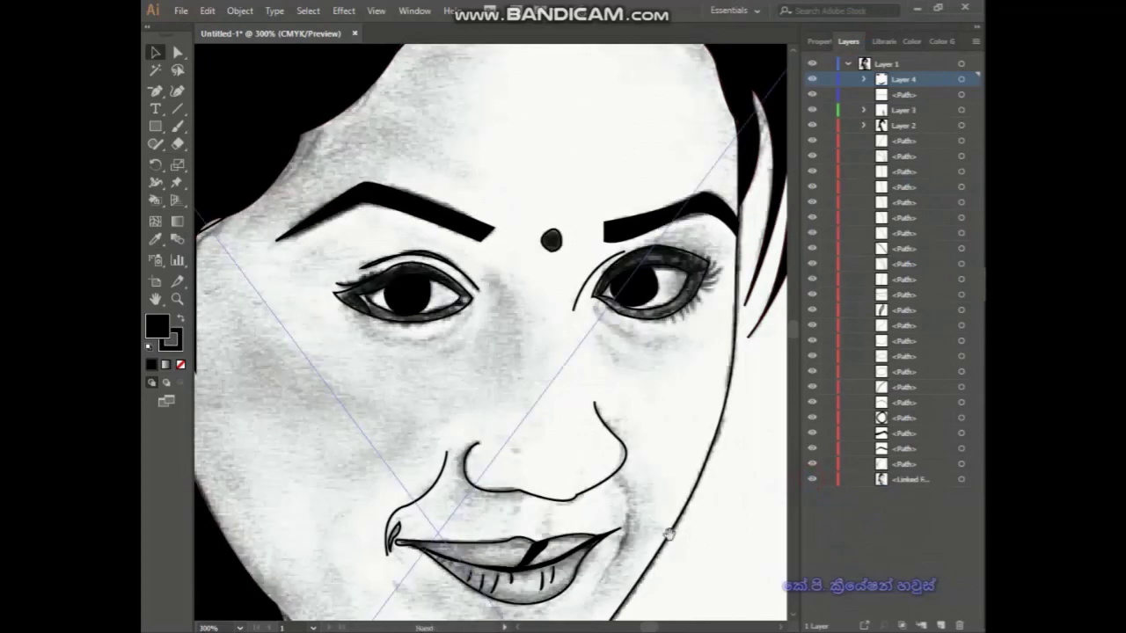
left_click_drag(563, 290, 670, 308)
- Draw a closed crescent crease path beside the right corner of the mouth
key("p")
left_click_drag(632, 420, 675, 361)
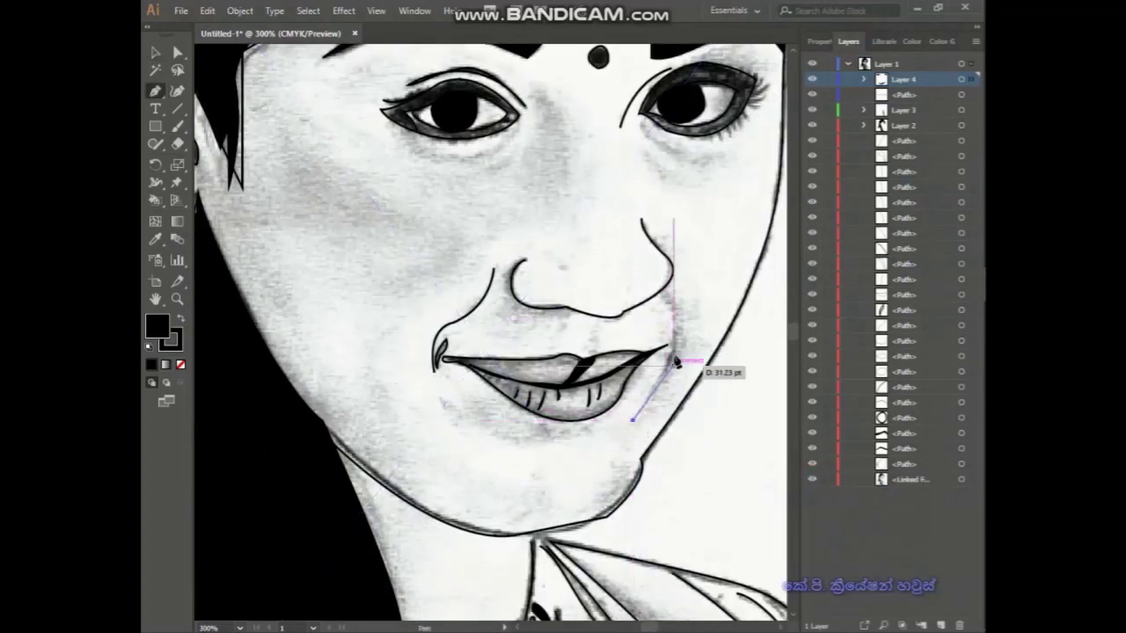
left_click_drag(665, 291, 683, 296)
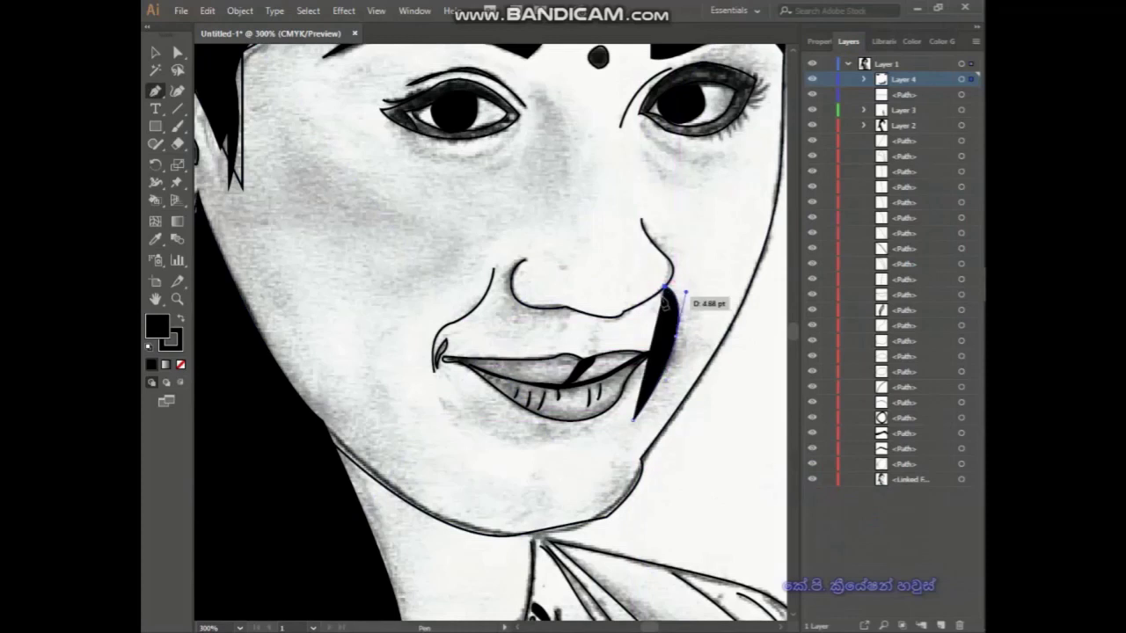
left_click(641, 425)
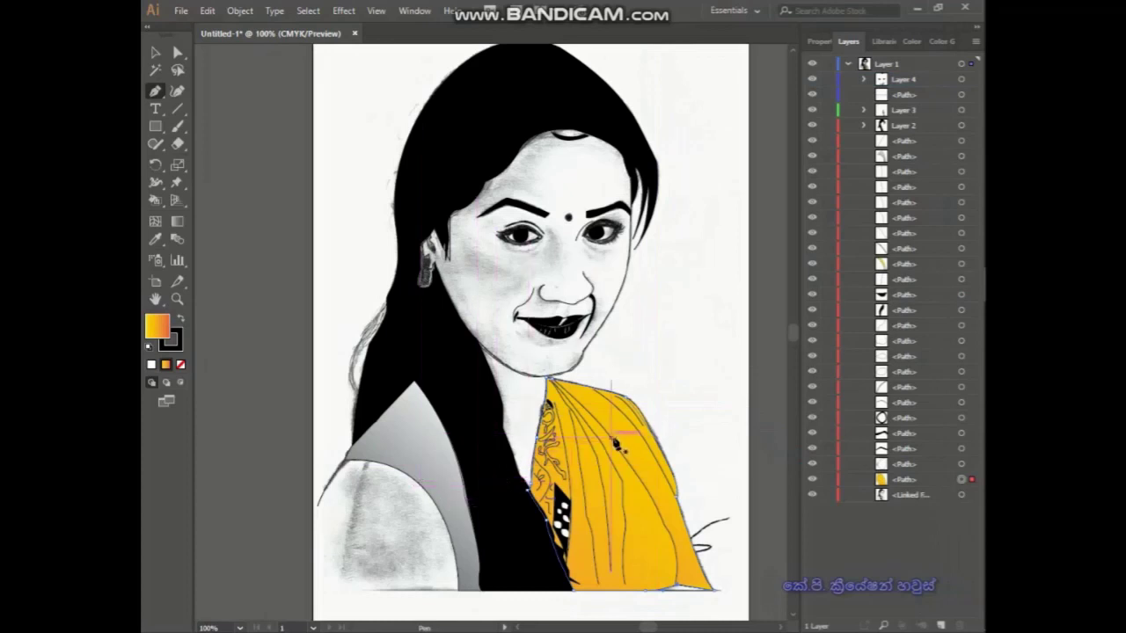
- Compare against the reference photo, add a new layer, and start tracing the loose hair strand
left_click(812, 495)
left_click(811, 496)
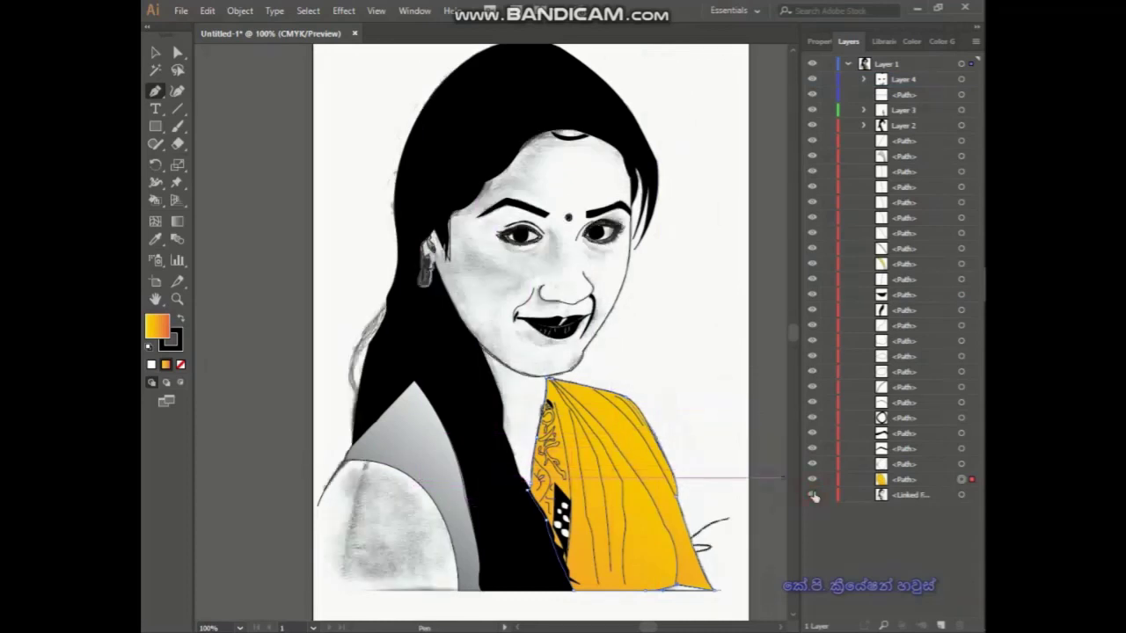
left_click(812, 495)
left_click(812, 495)
scroll(371, 319, "up", 3)
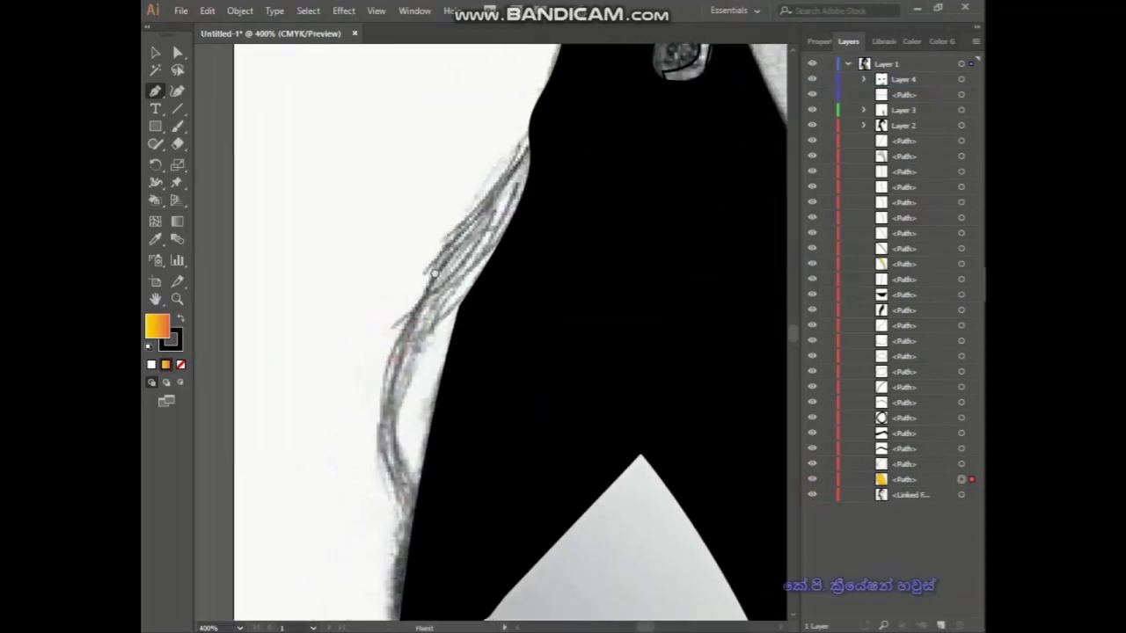
left_click(941, 624)
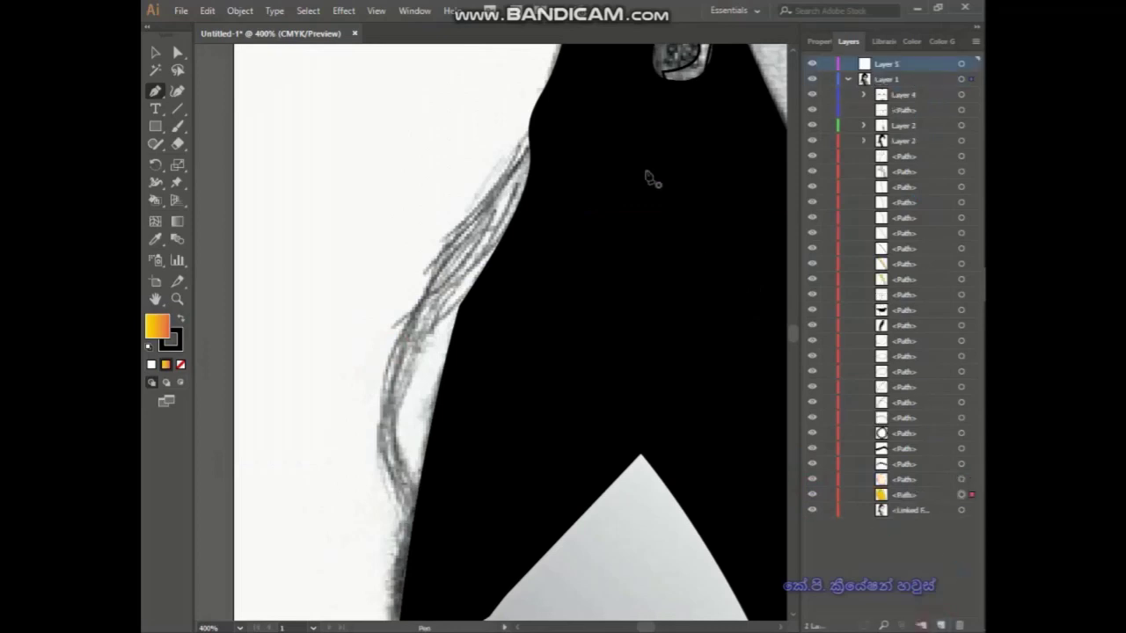
left_click(532, 123)
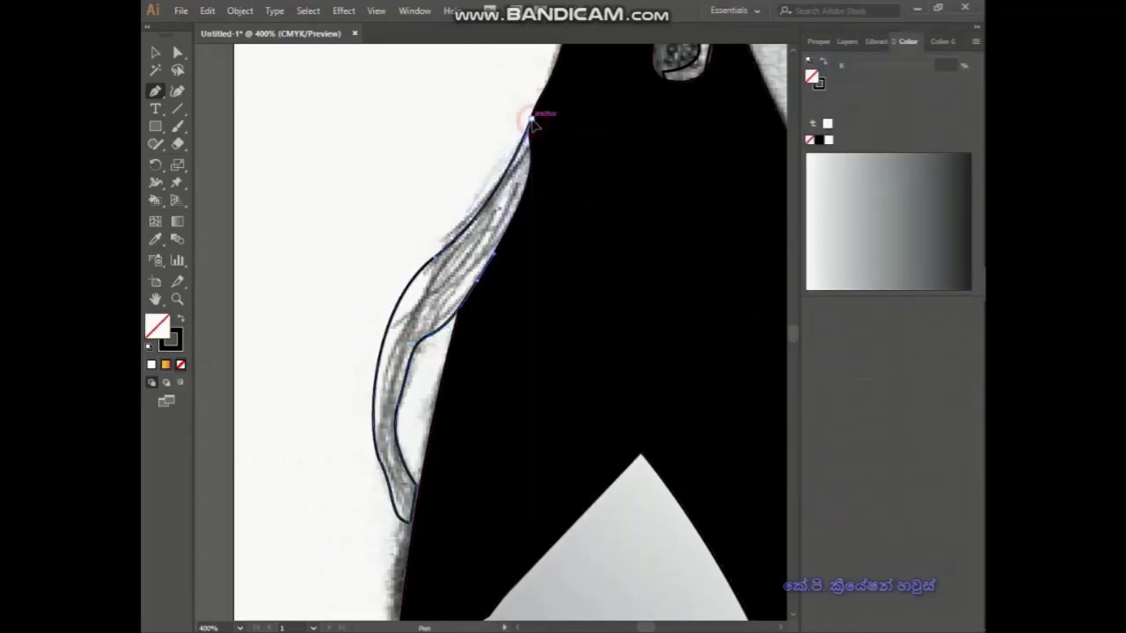
scroll(502, 111, "up", 5)
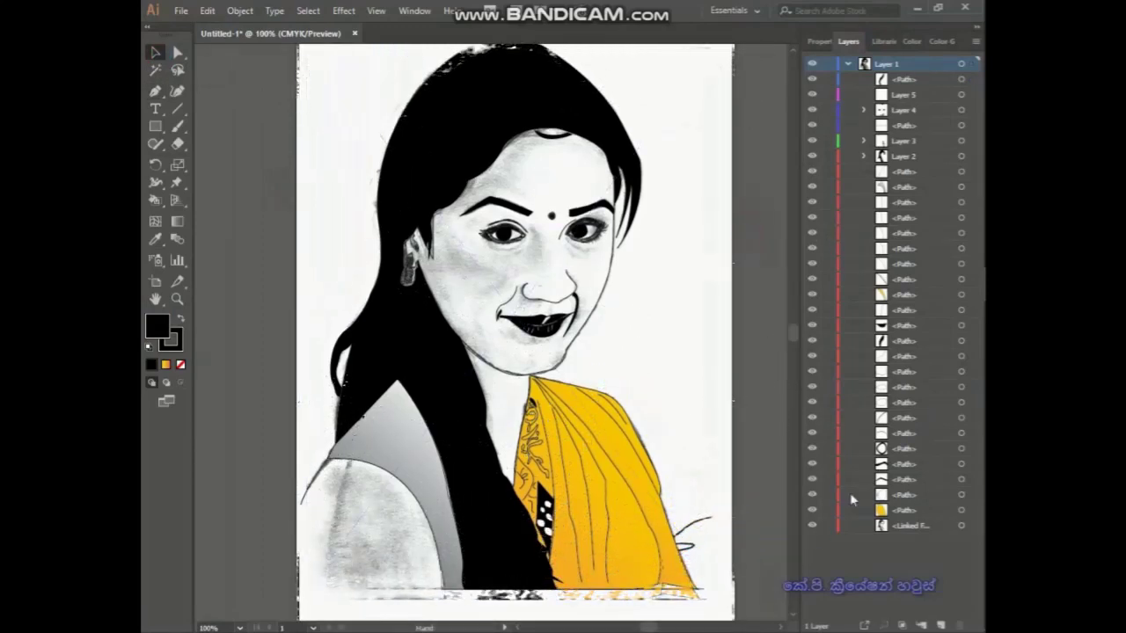
- Hide the photo, add neckline and chin anchors, remove the fill, and close the shoulder outline
left_click(812, 525)
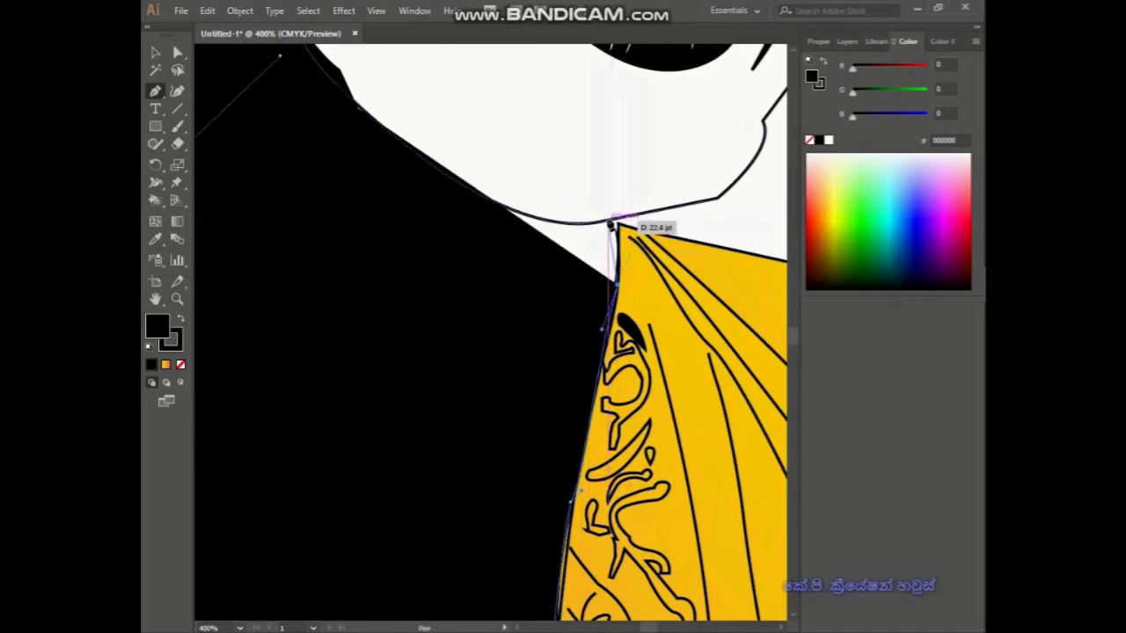
left_click(613, 218)
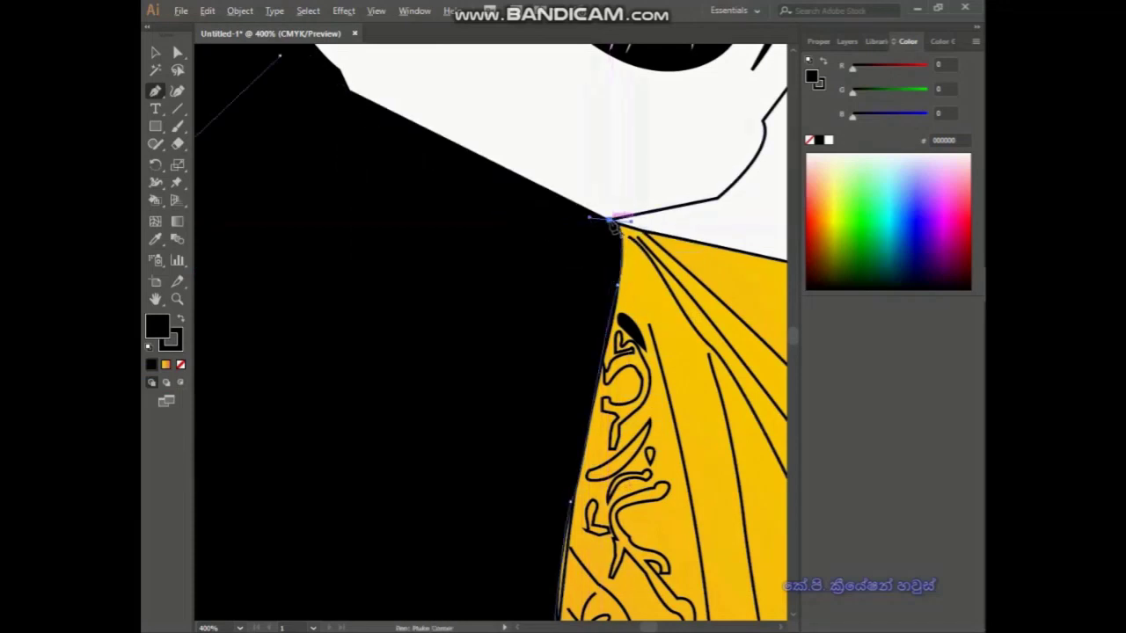
mouse_move(279, 55)
left_mouse_down()
mouse_move(274, 97)
mouse_move(255, 110)
left_mouse_up()
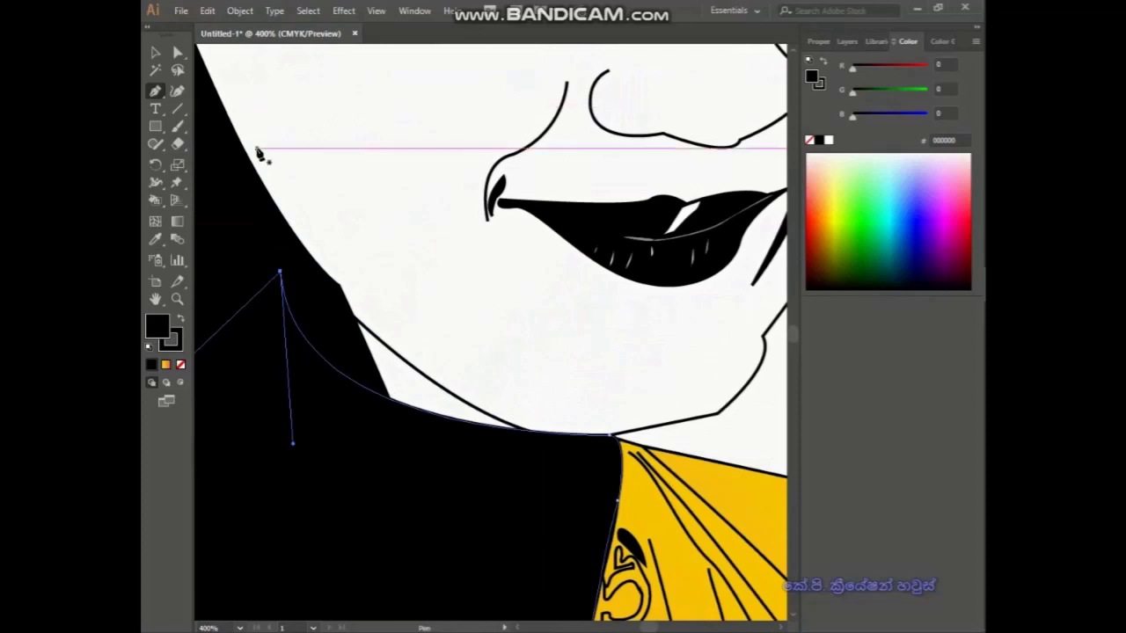
left_click_drag(290, 286, 336, 361)
key("slash")
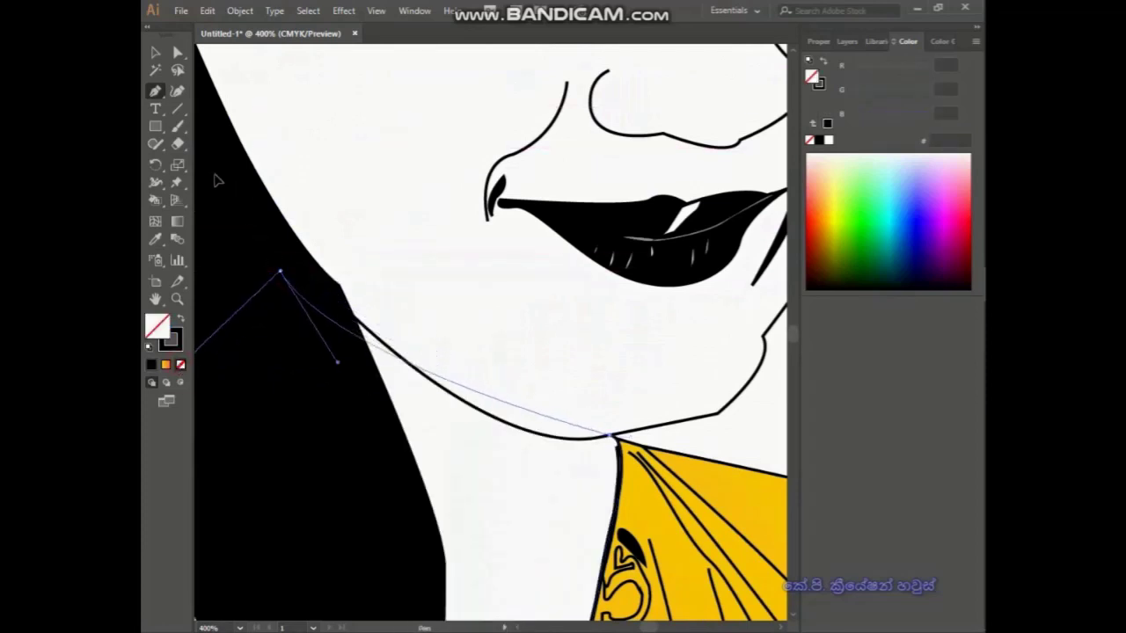
scroll(420, 244, "up", 2)
scroll(420, 243, "down", 2)
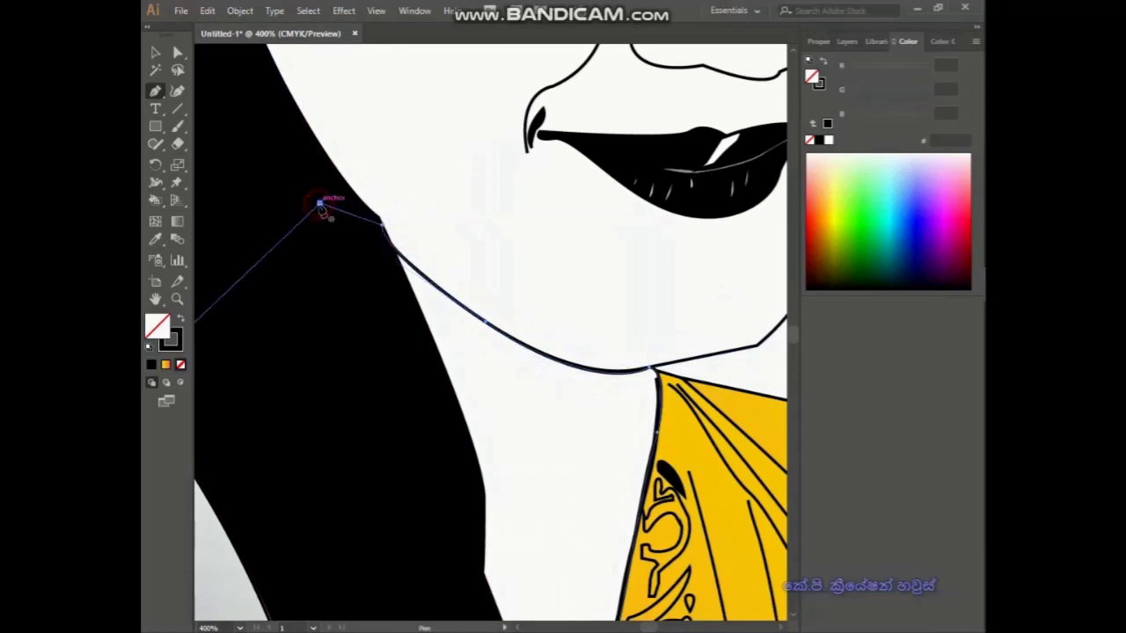
left_click(321, 208)
scroll(523, 221, "down", 5)
scroll(434, 334, "up", 3)
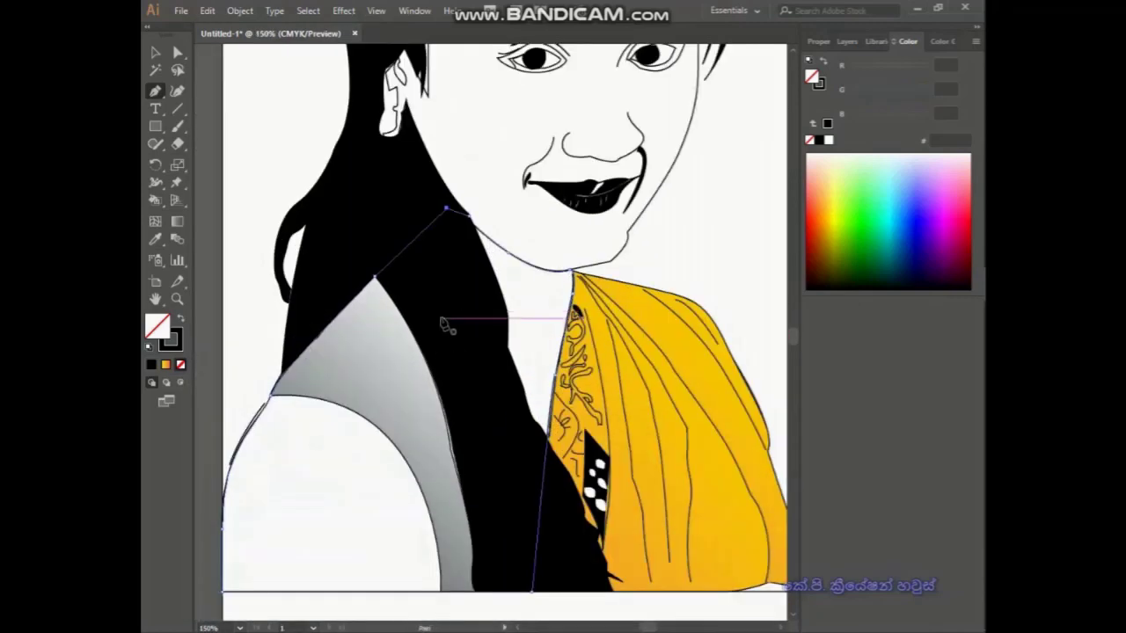
- Fill the shoulder with the white-to-black gradient preset, changing its dark stop to near-white peach
left_click(167, 364)
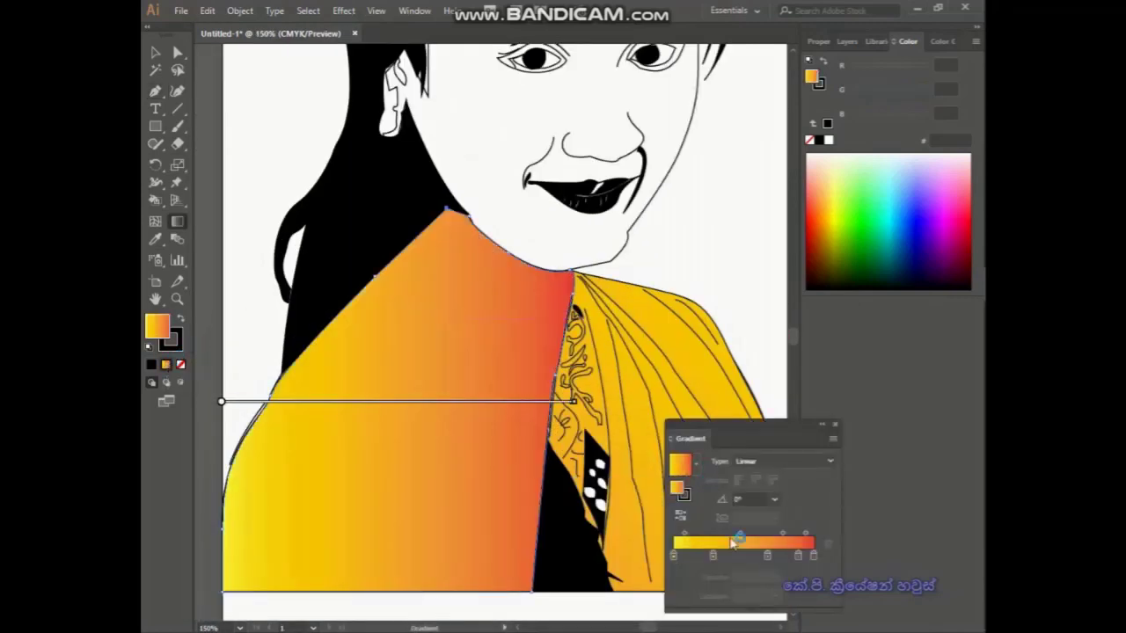
left_click(695, 464)
left_click(641, 493)
double_click(813, 559)
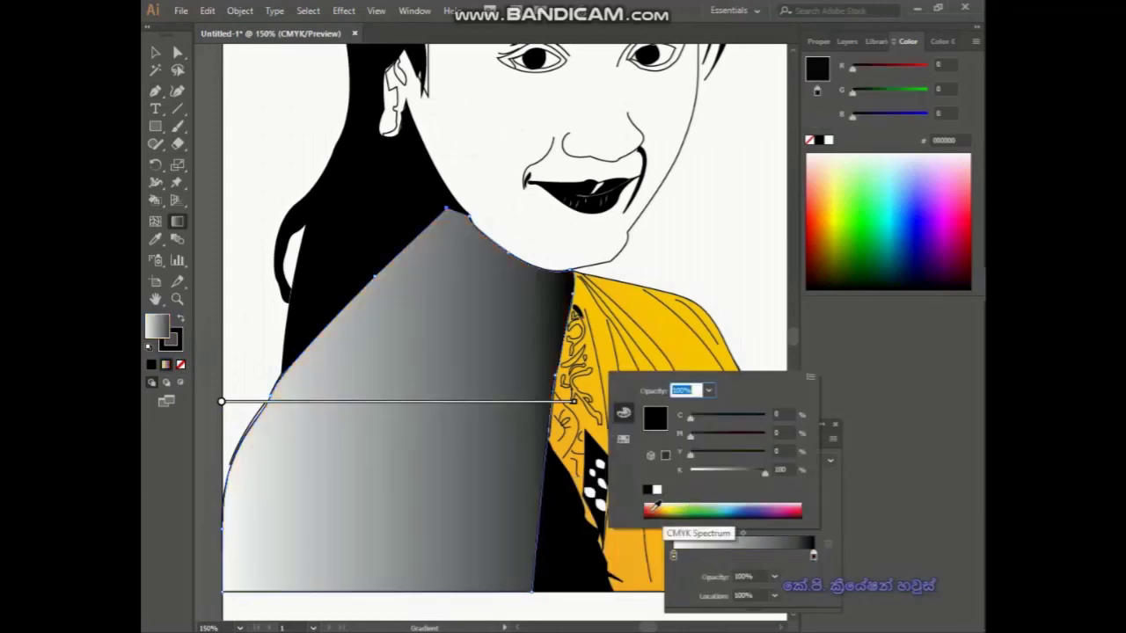
left_click(678, 511)
left_click_drag(654, 506, 661, 506)
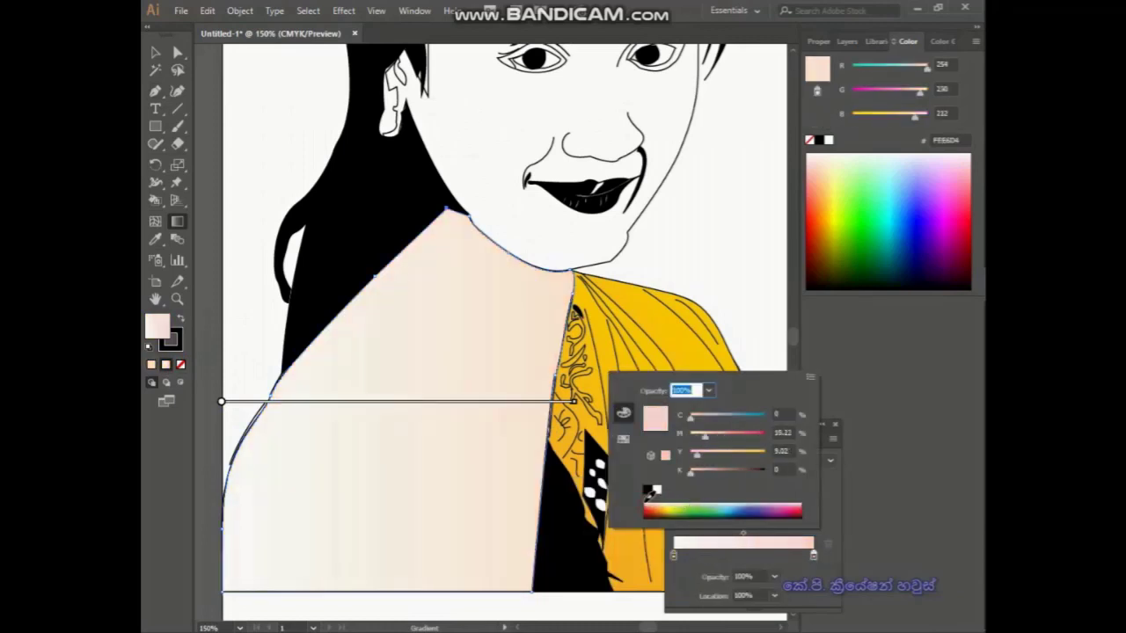
left_click(826, 343)
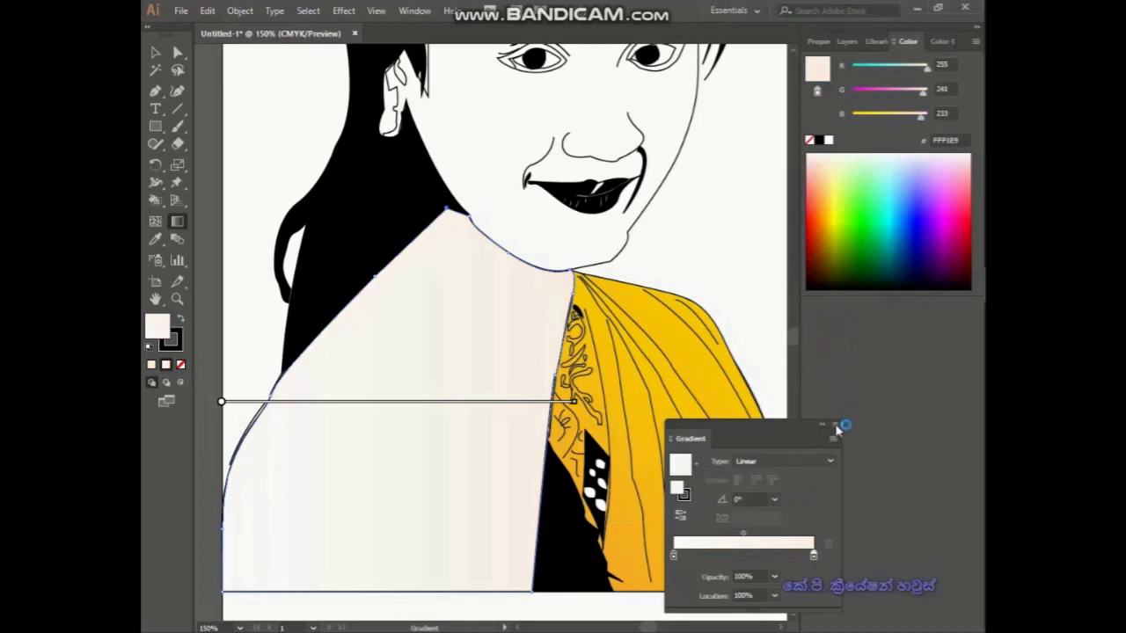
left_click(834, 425)
- Angle the shoulder gradient diagonally and send the shape behind the hair and grey shoulder
key("ctrl+minus")
key("ctrl+minus")
mouse_move(542, 330)
left_mouse_down()
mouse_move(354, 498)
mouse_move(490, 365)
left_mouse_up()
left_click(155, 53)
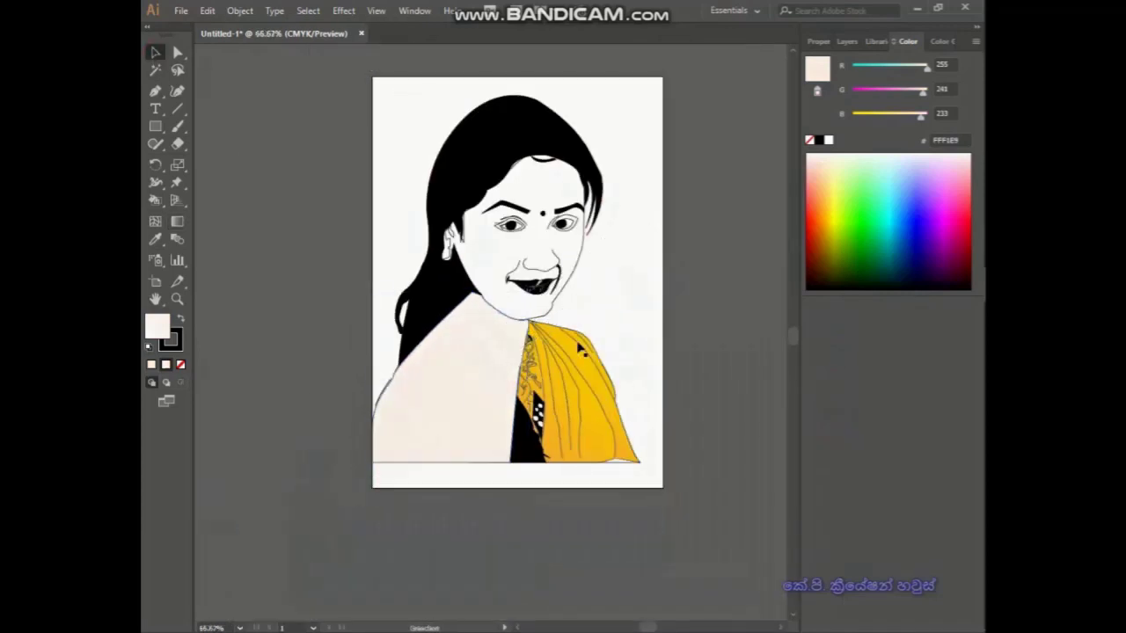
left_click(847, 41)
key("ctrl+bracketleft")
key("ctrl+bracketleft")
key("ctrl+bracketleft")
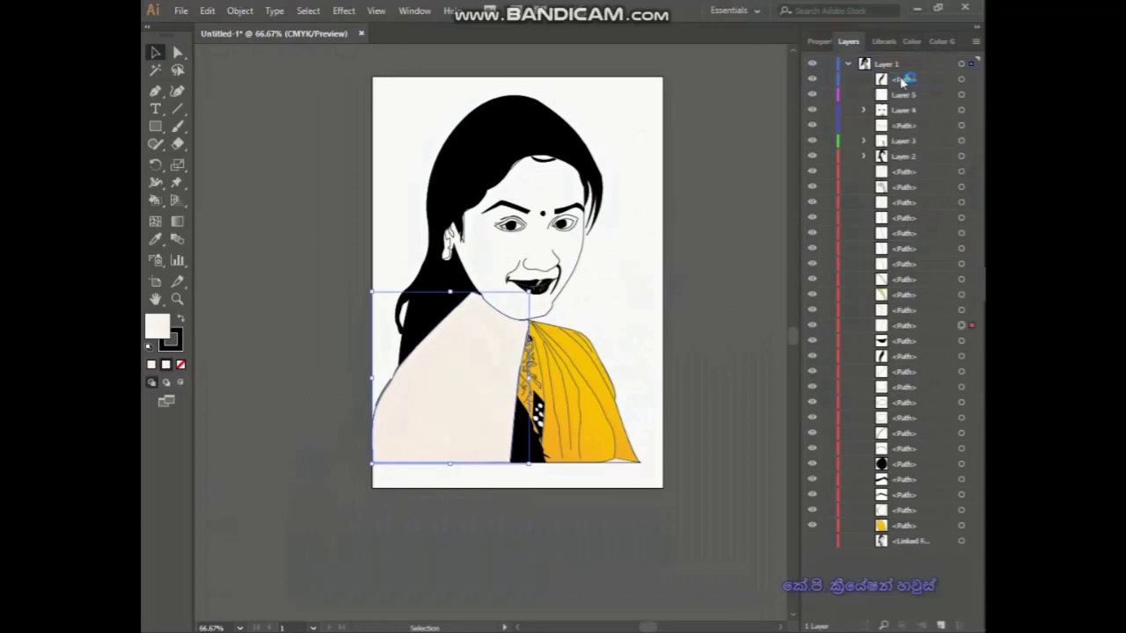
key("ctrl+bracketleft")
key("ctrl+bracketleft")
- Give the face a gradient fill angled diagonally from temple toward chin
left_click(554, 255)
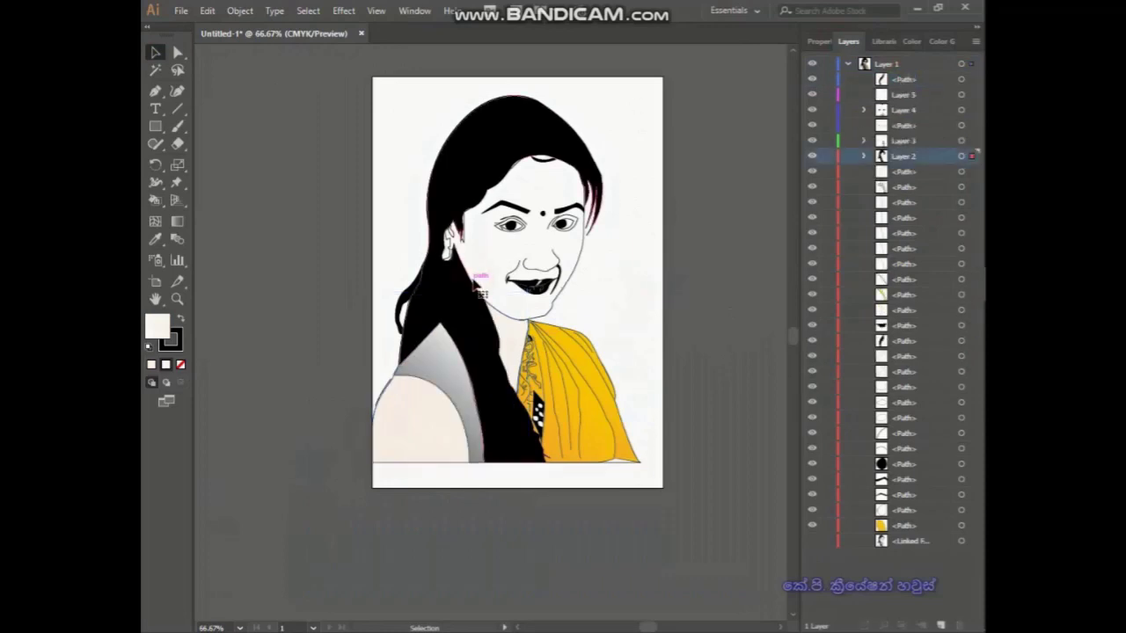
left_click(581, 268)
left_click(576, 277)
key("g")
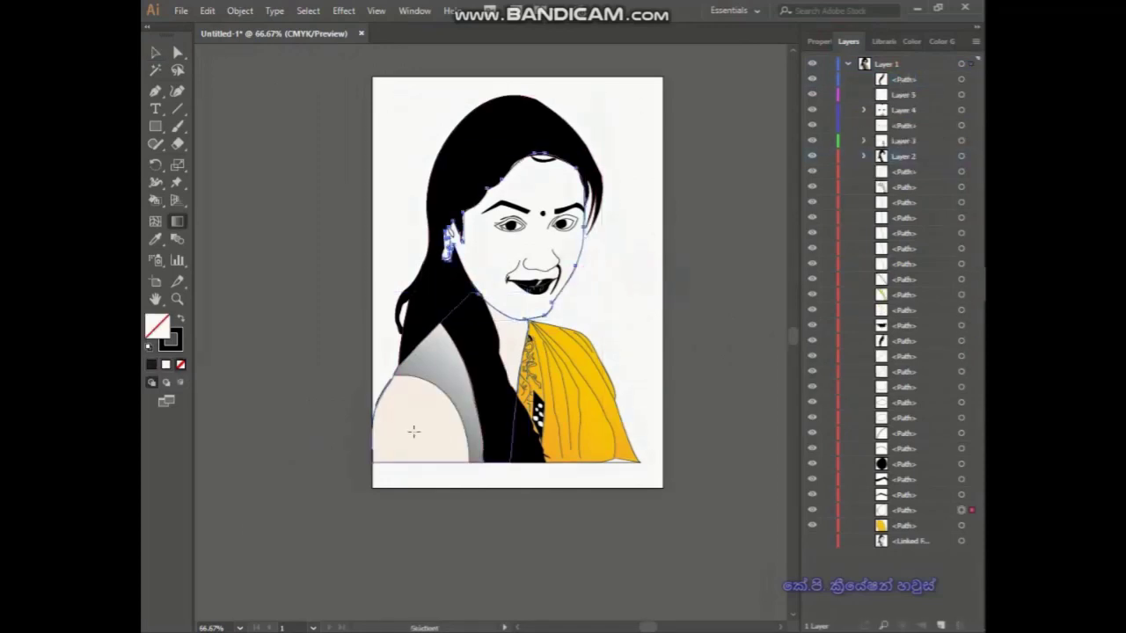
left_click(164, 366)
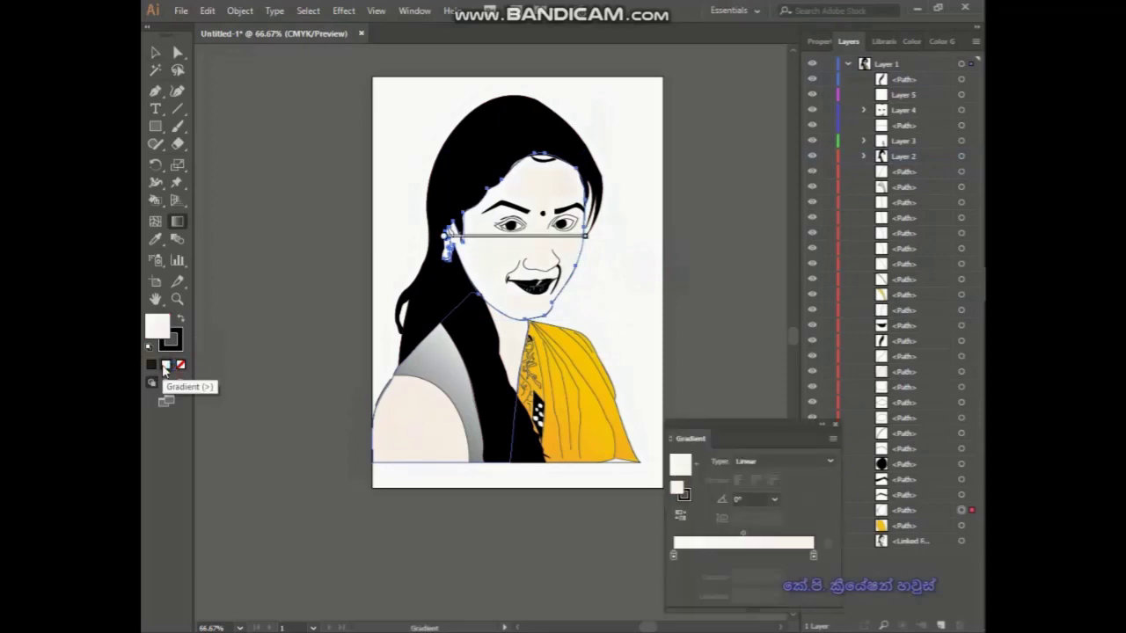
left_click(834, 429)
left_click_drag(616, 113, 448, 334)
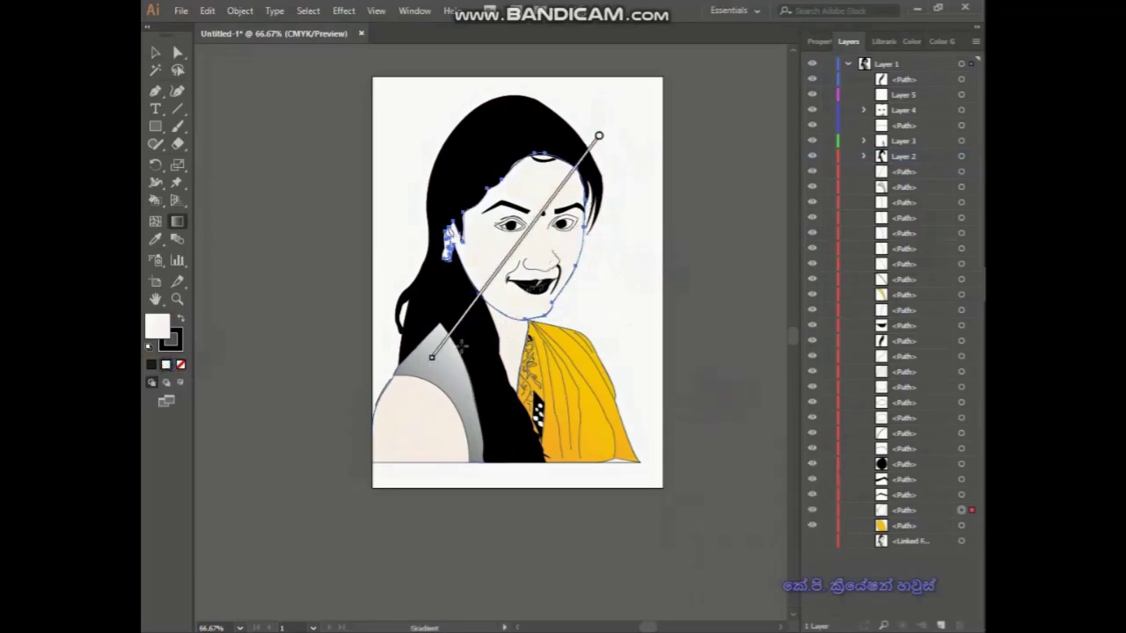
scroll(642, 309, "up", 1)
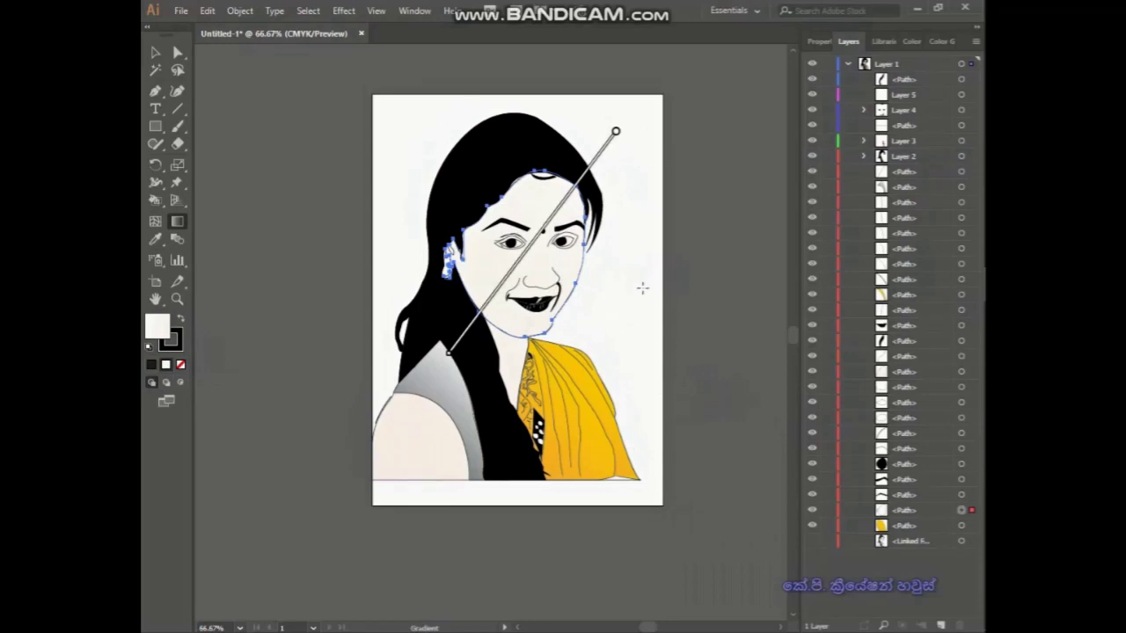
scroll(646, 335, "up", 1)
left_click_drag(616, 323, 427, 205)
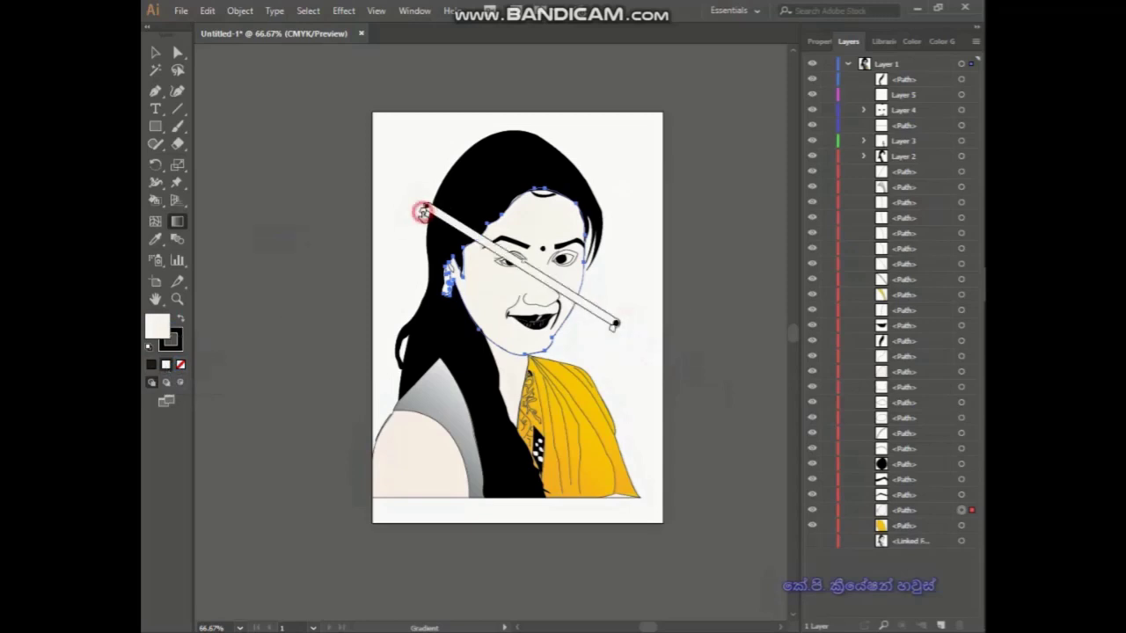
- Tint the face gradient's start stop a pale peach and redraw its direction across the face
double_click(423, 212)
left_click_drag(280, 353, 260, 339)
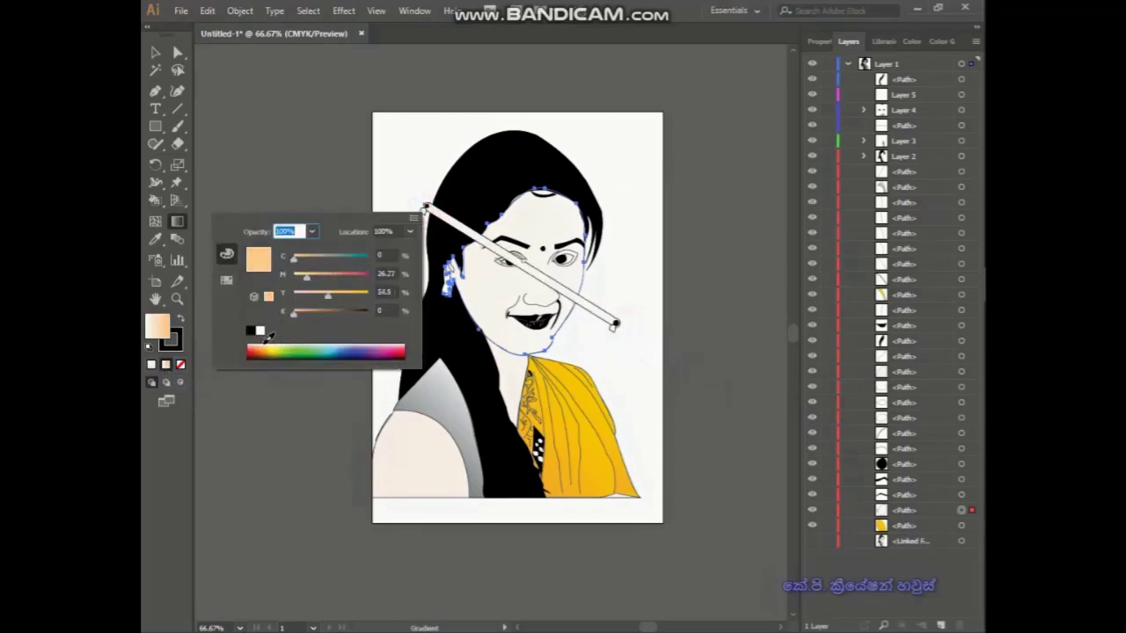
left_click(260, 332)
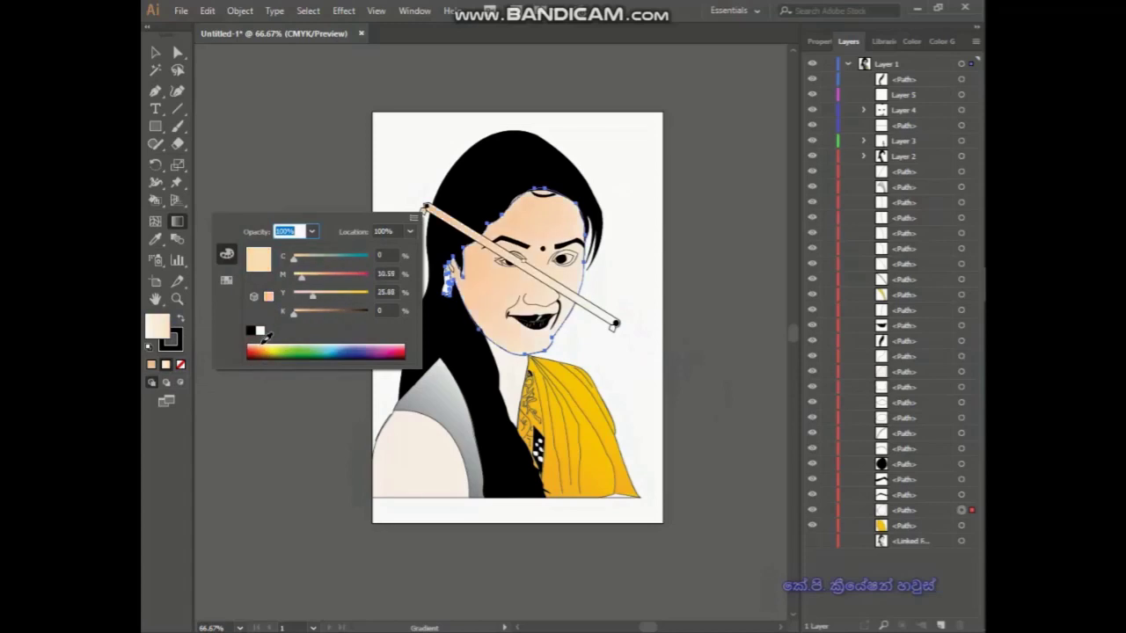
left_click(398, 176)
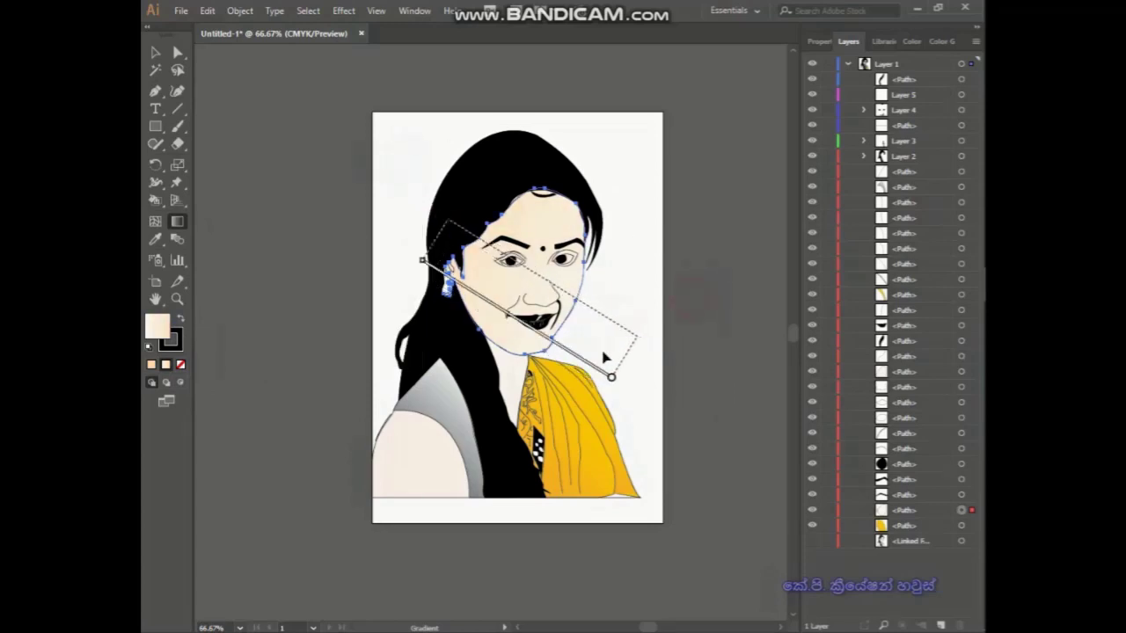
left_click_drag(515, 263, 678, 364)
- Fill the bare shoulder shape with a matching solid peach
key("v")
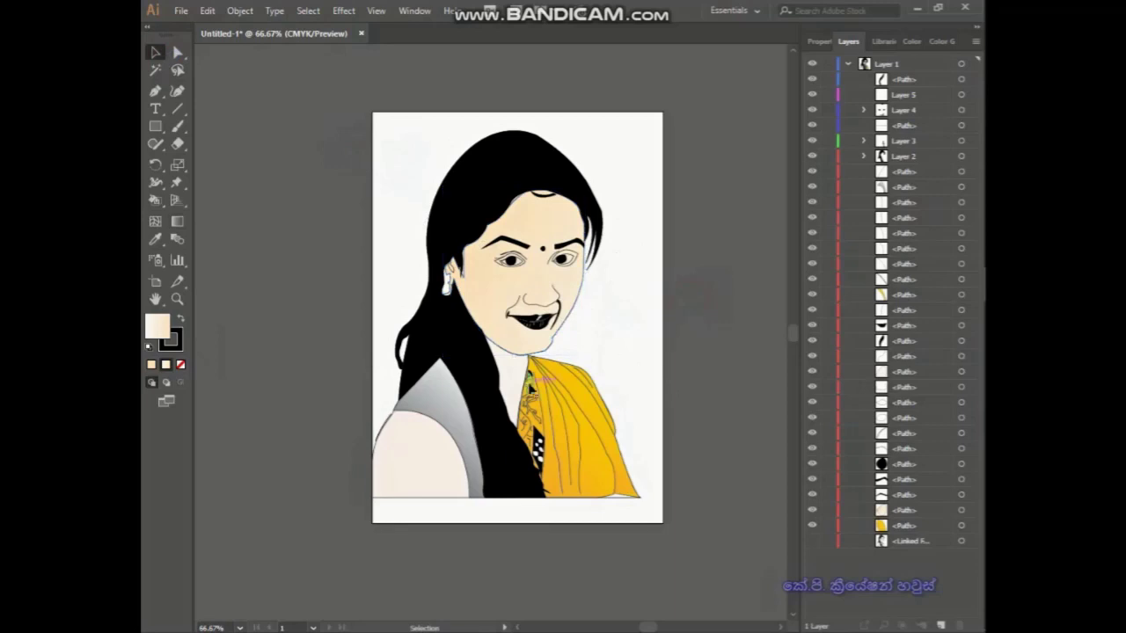
left_click(514, 387)
left_click(151, 364)
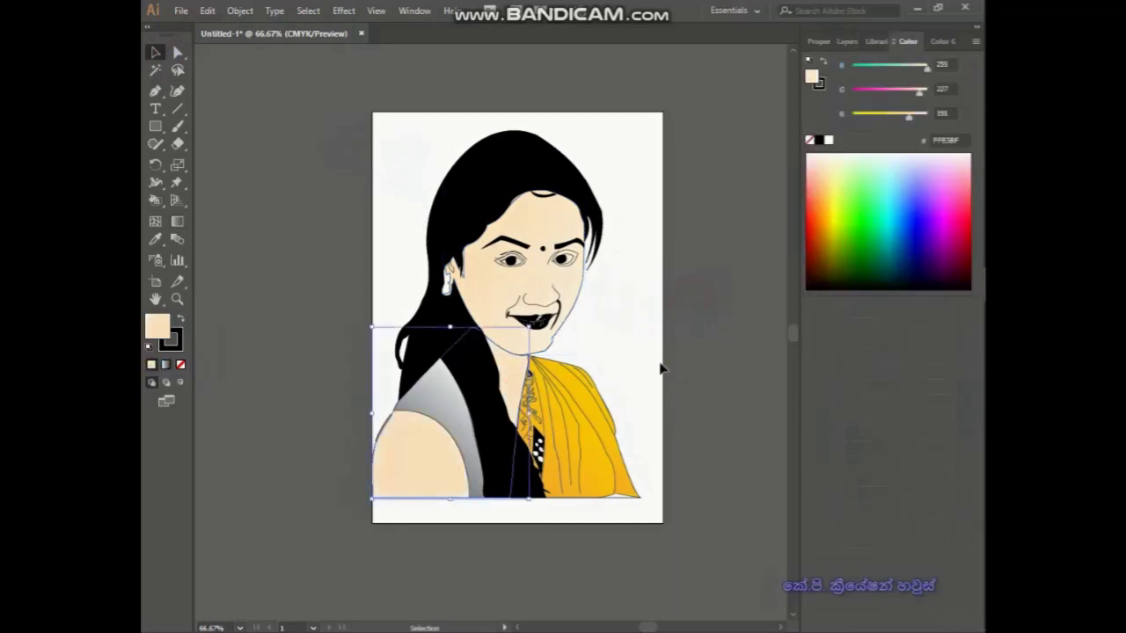
left_click(657, 363)
left_click(848, 41)
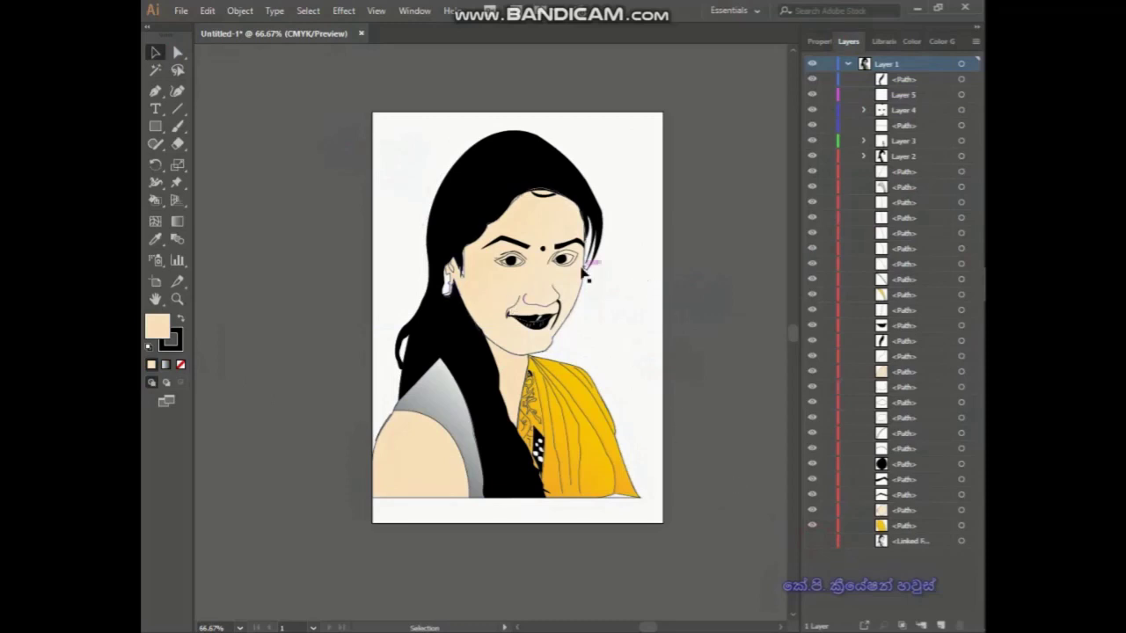
scroll(586, 277, "up", 2)
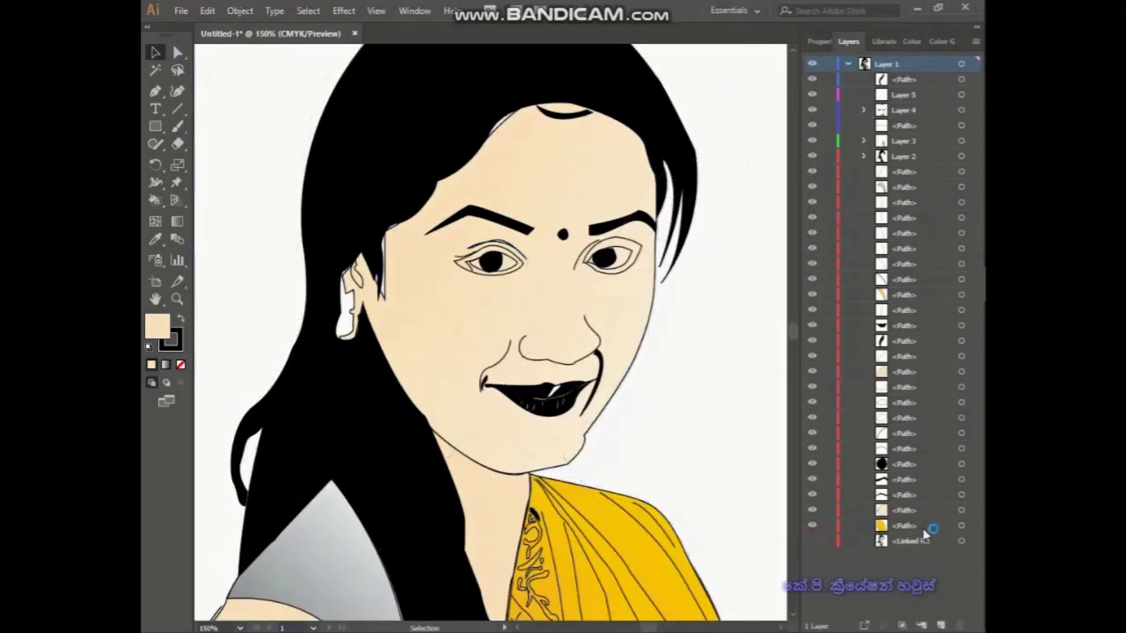
- Move the linked reference sketch to the top of Layer 1 and select it
left_click_drag(816, 547, 880, 75)
left_click(240, 10)
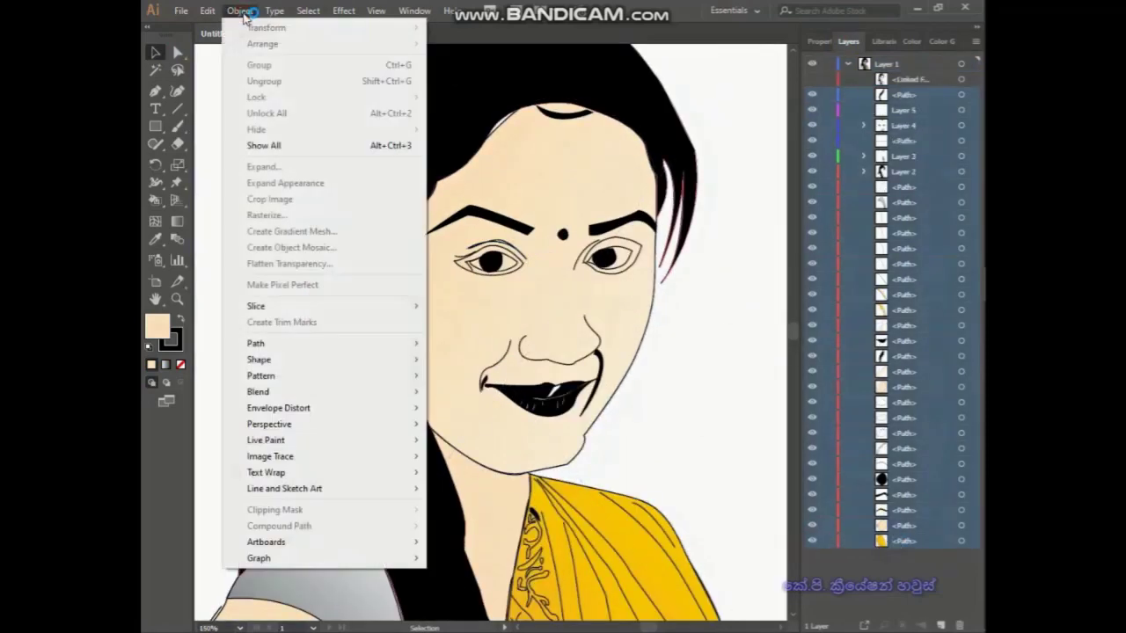
left_click(907, 80)
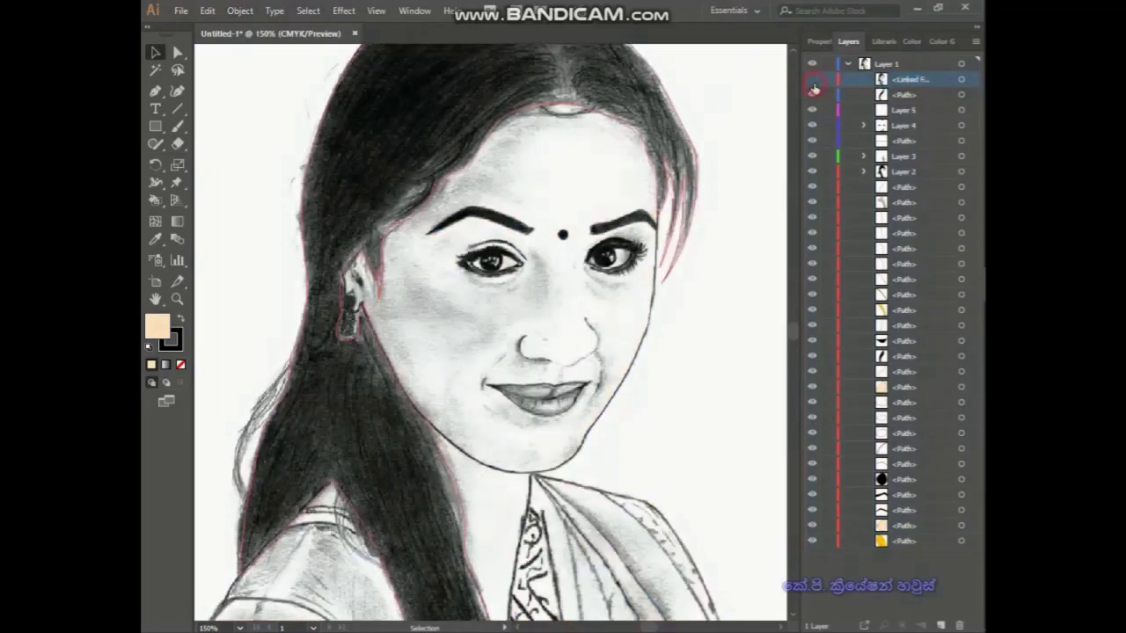
- Toggle the sketch's visibility to compare it with the vector drawing, ending hidden
scroll(671, 340, "down", 1)
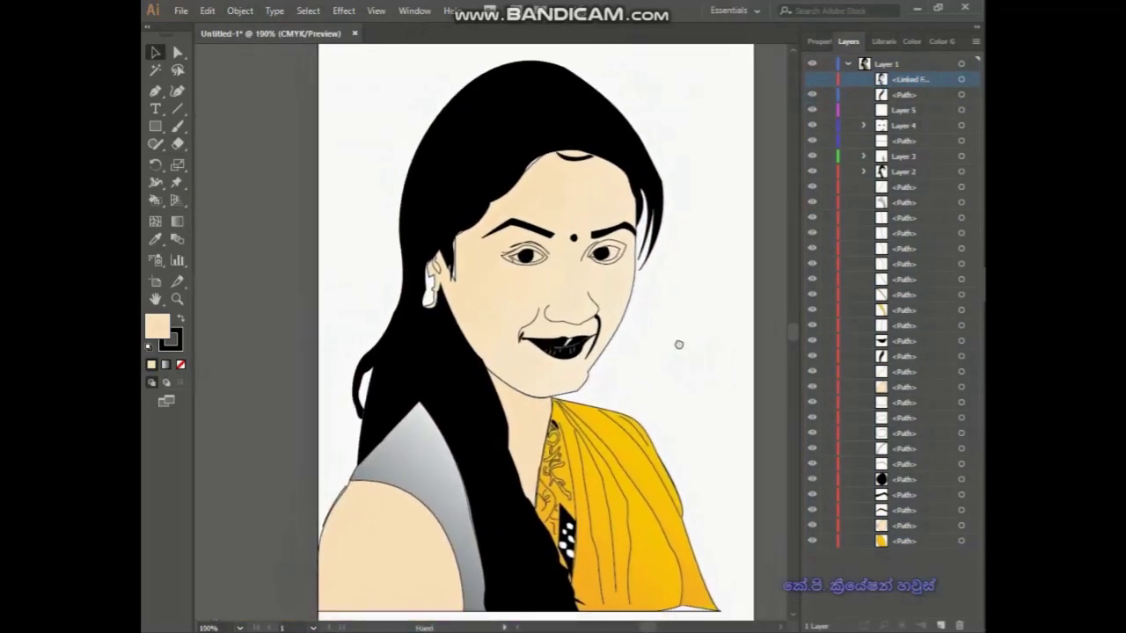
left_click(811, 79)
left_click(812, 79)
left_click(812, 80)
left_click(812, 79)
left_click(812, 79)
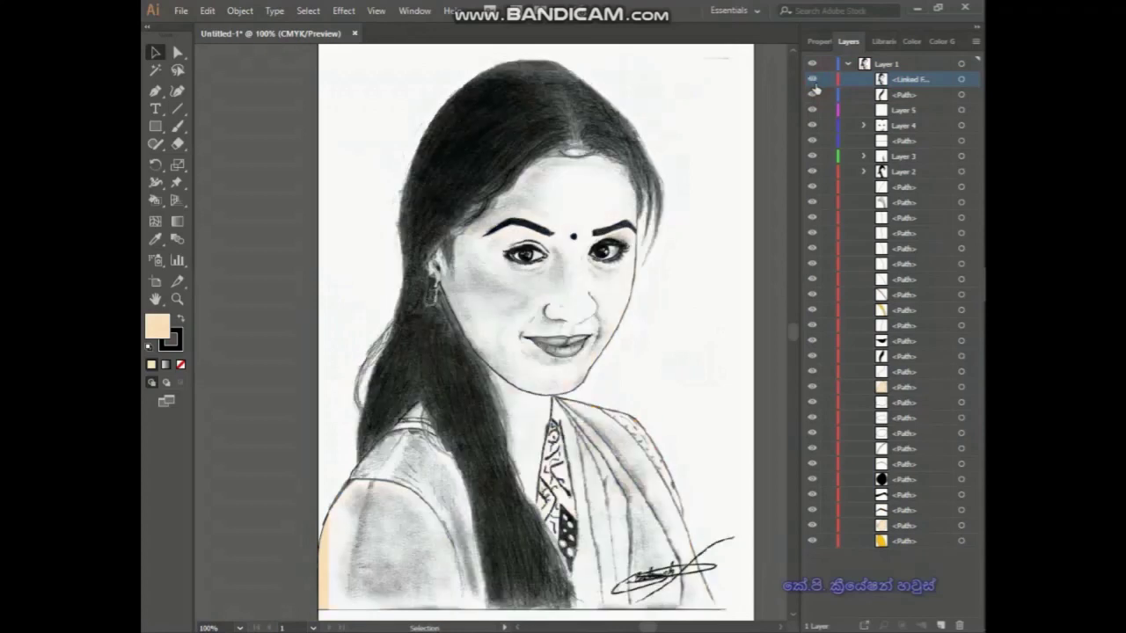
left_click(811, 79)
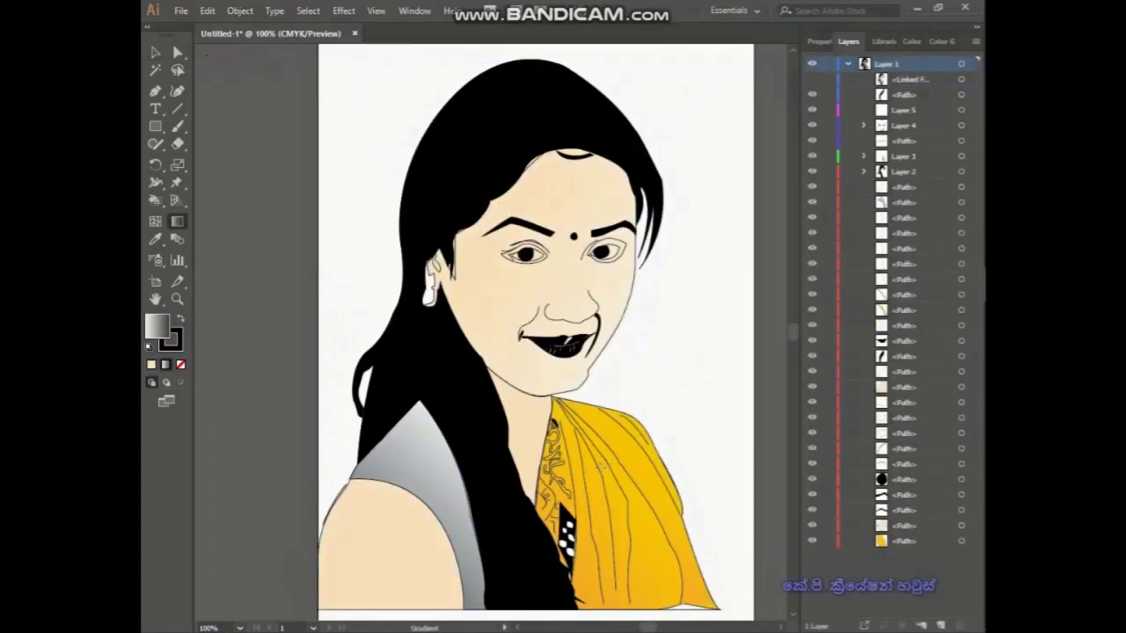
- Copy the saree's orange-to-yellow gradient onto the grey shoulder shape with the Eyedropper
left_click(416, 495)
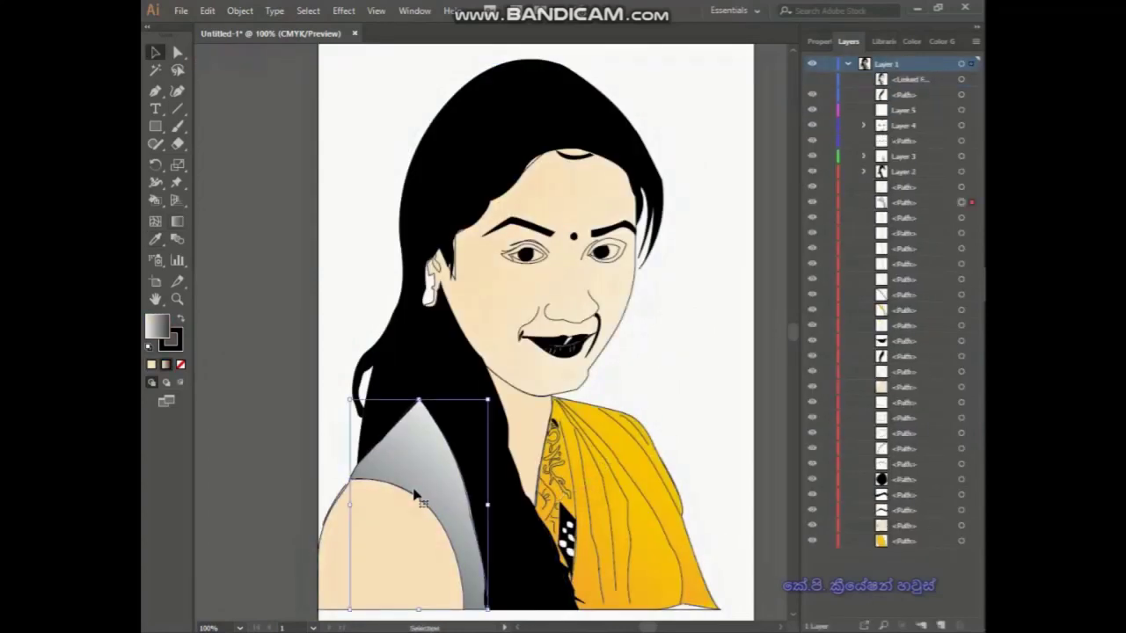
left_click(601, 499)
left_click(181, 320)
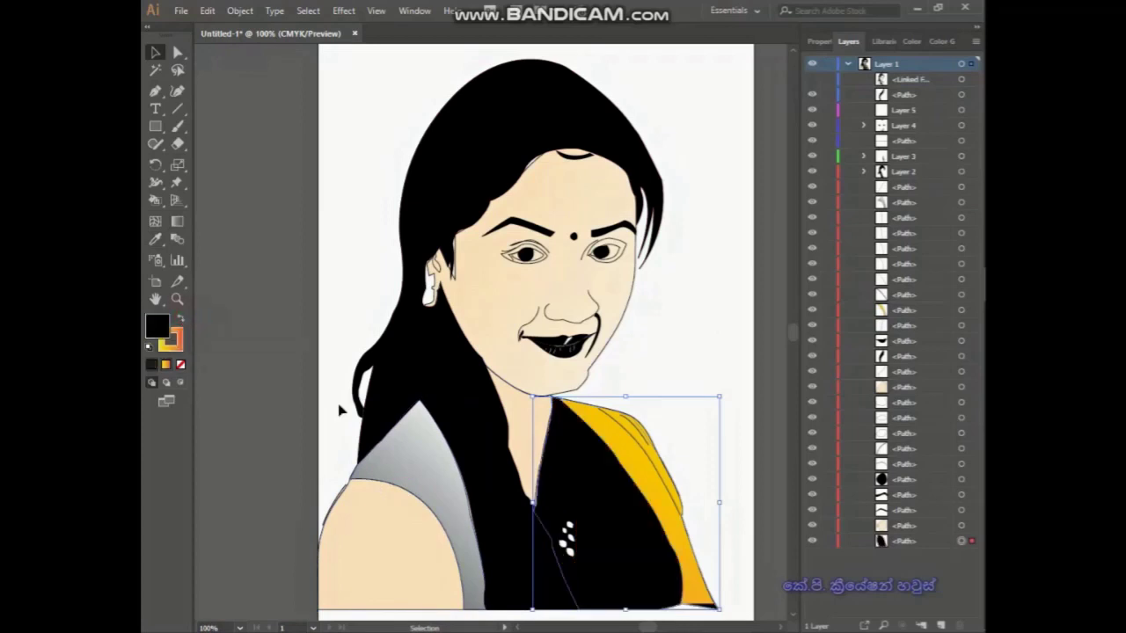
key("ctrl+z")
left_click(425, 485)
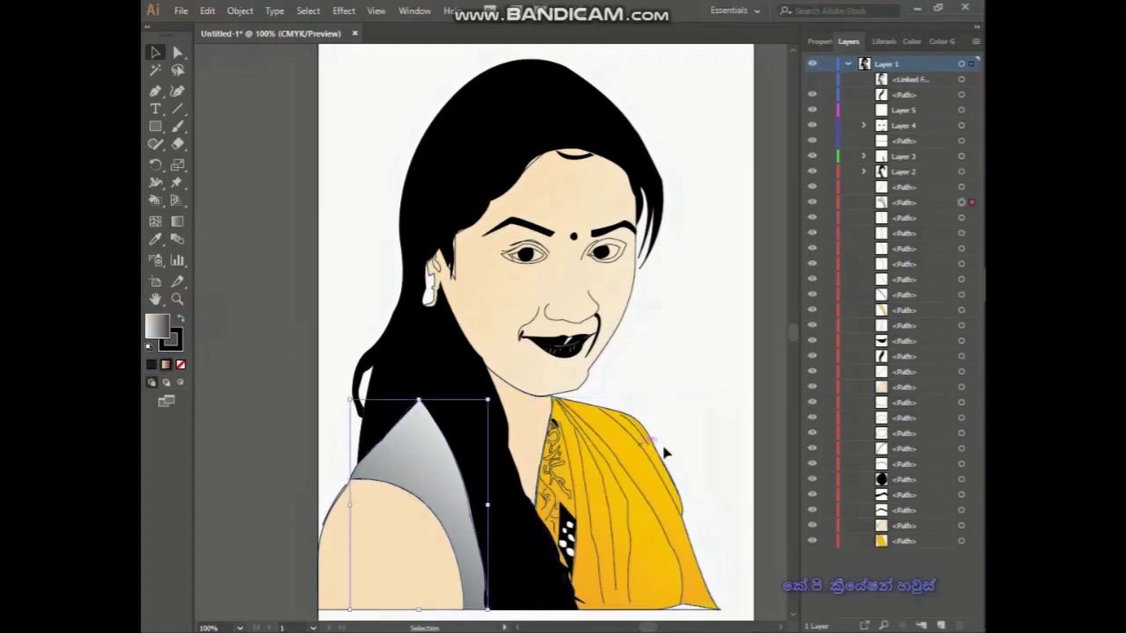
key("i")
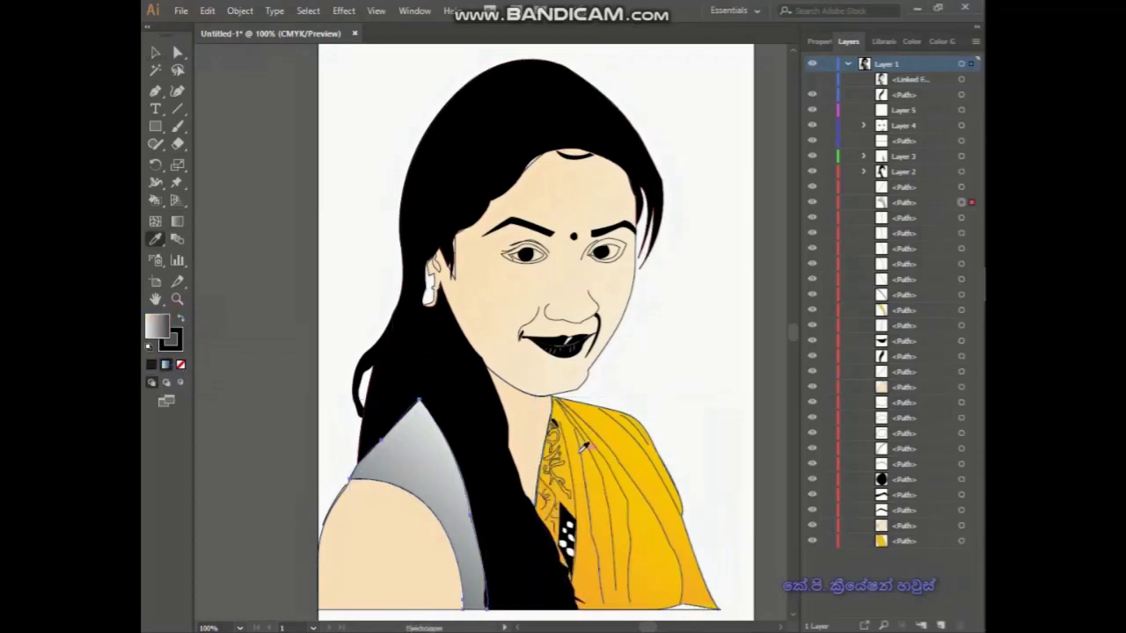
left_click(578, 456)
- Redraw the shoulder gradient to run from the far left across toward the right
key("g")
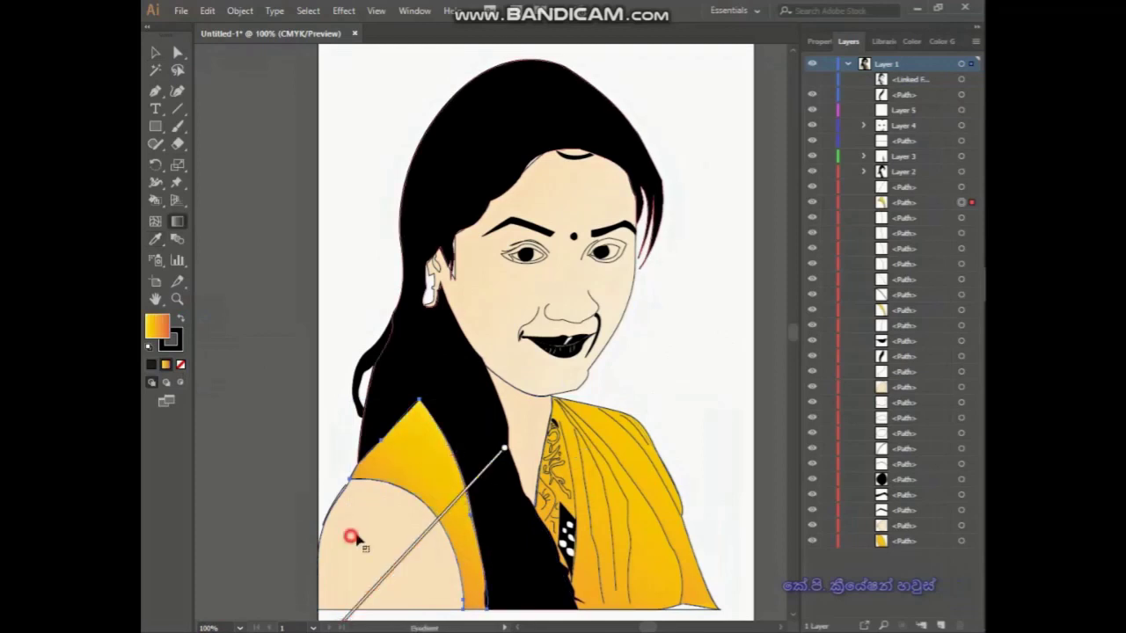
left_click_drag(371, 563, 542, 439)
left_click_drag(519, 593, 251, 319)
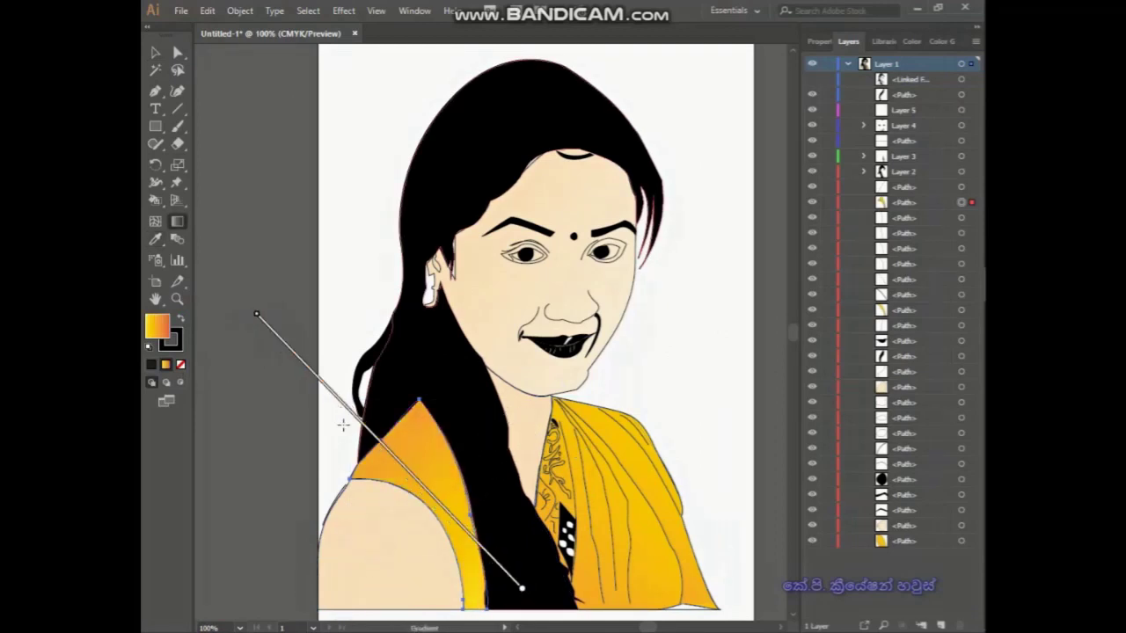
left_click_drag(595, 528, 204, 459)
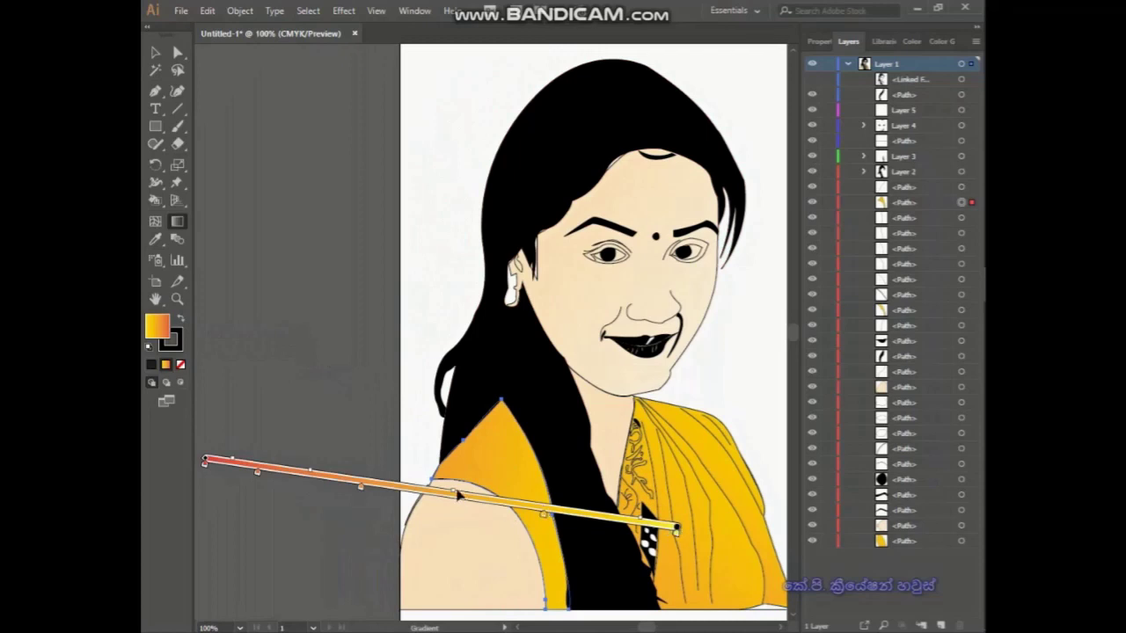
key("v")
left_click(309, 243)
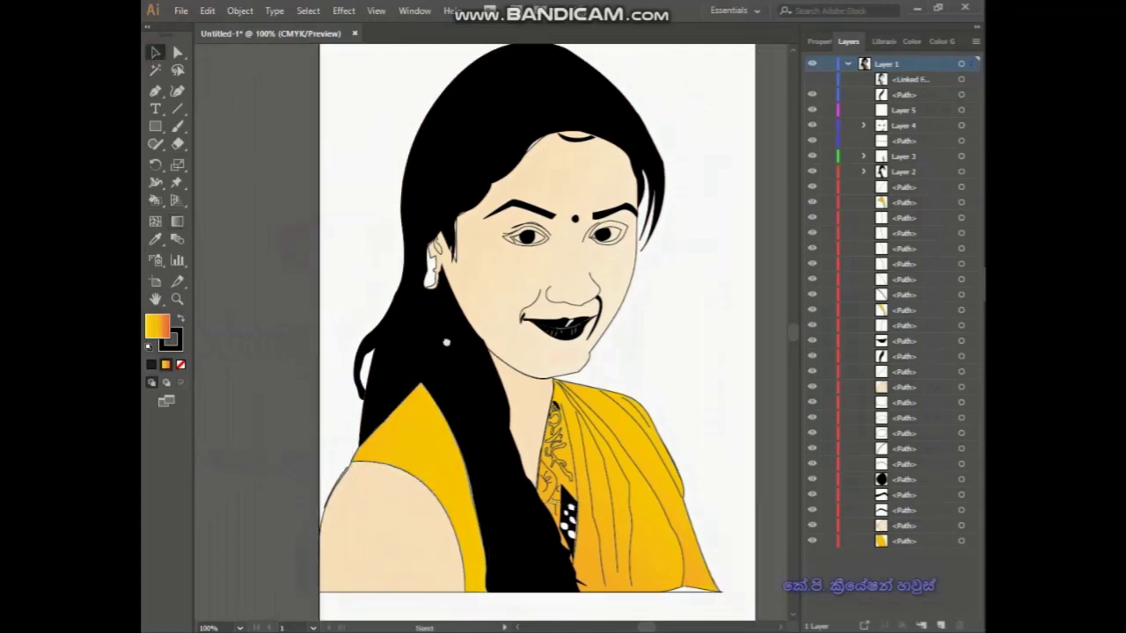
scroll(446, 343, "right", 2)
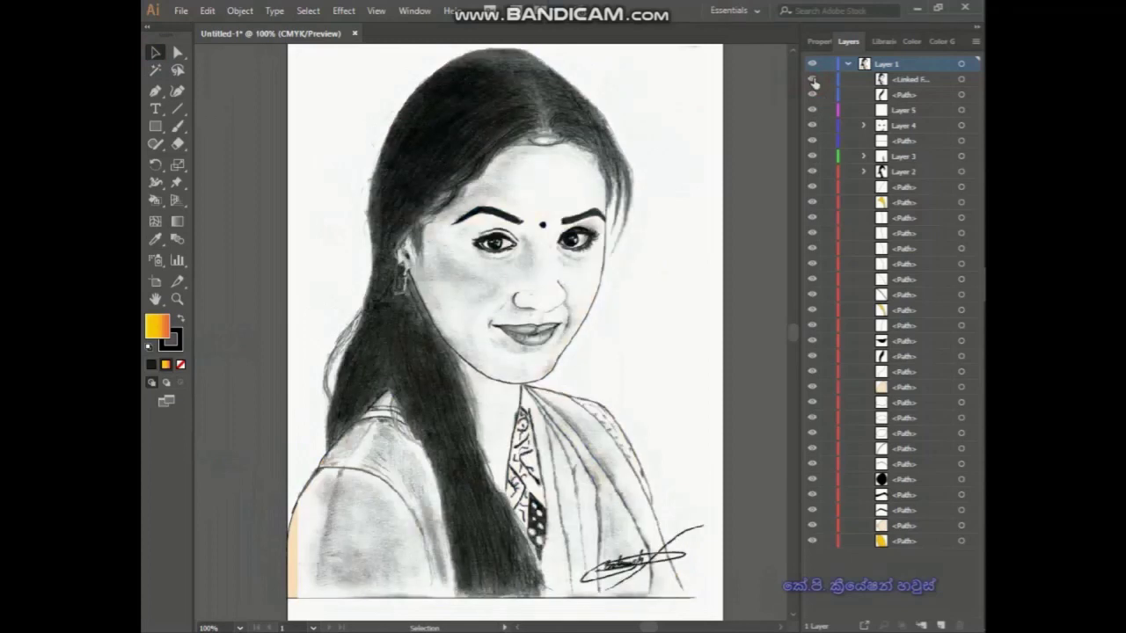
- Pick up the face's cream colour as the current fill
left_click(406, 253)
key("F6")
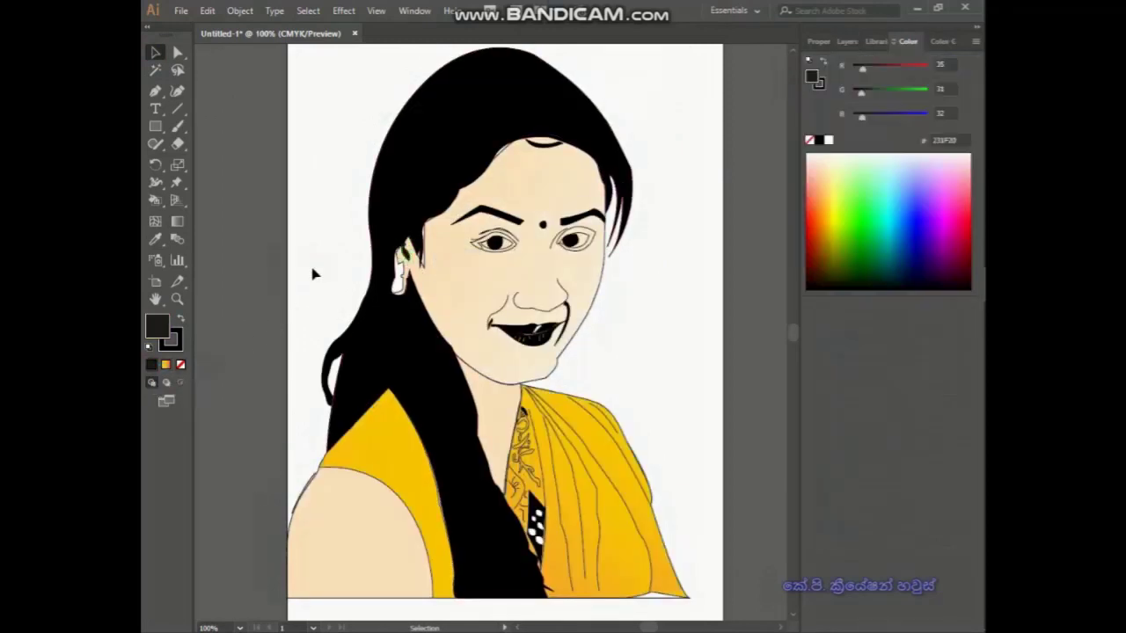
left_click(440, 286)
left_click(398, 264)
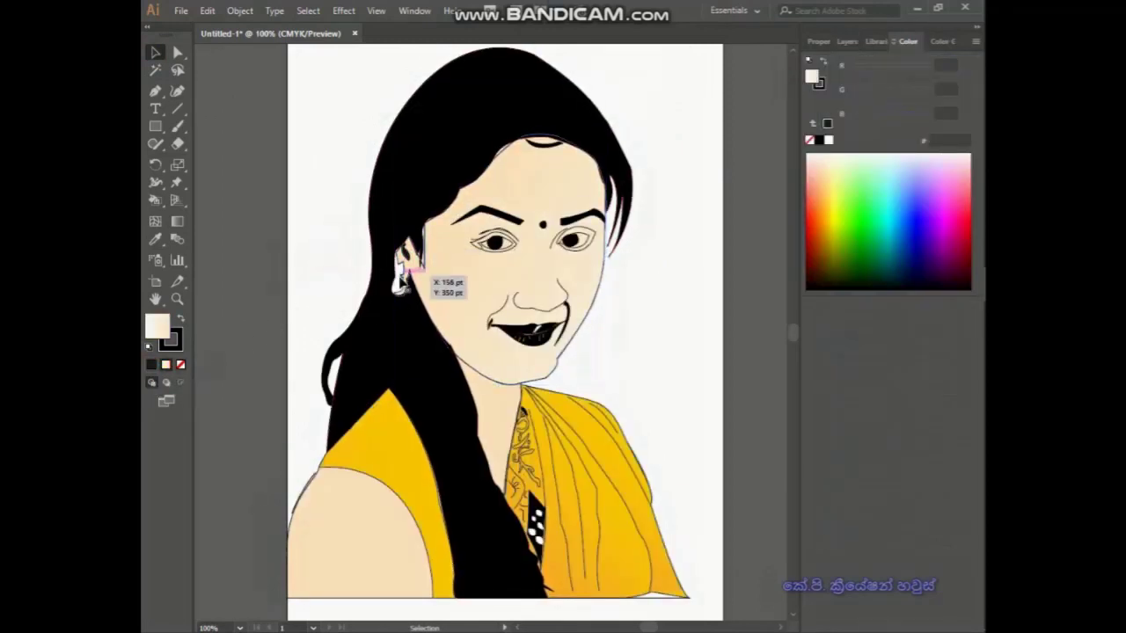
left_click(316, 263)
- Draw a closed three-point ear outline with the Pen tool beside the face
key("p")
left_click(401, 227)
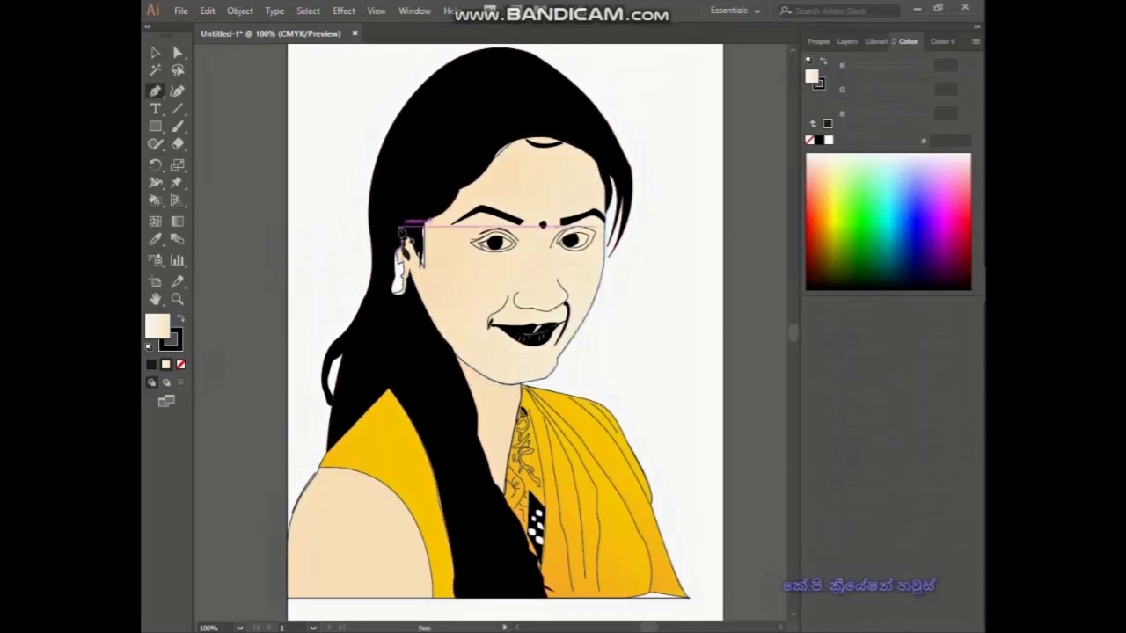
left_click(427, 288)
left_click(401, 326)
left_click(402, 227)
left_click(158, 54)
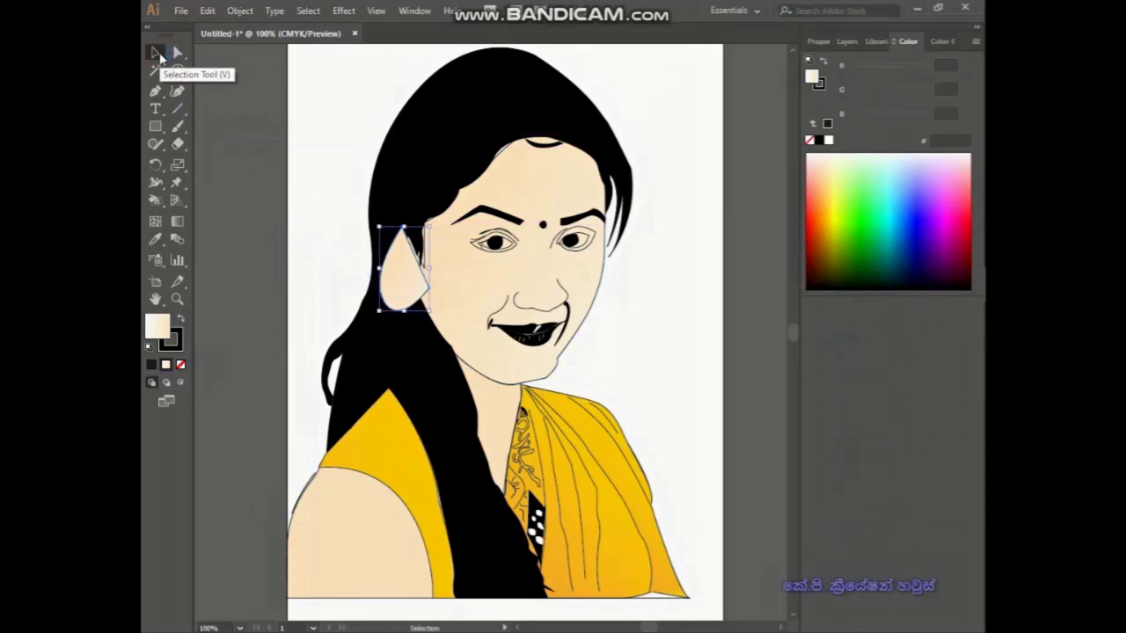
- Send the ear path behind the ear details in the Layers panel and nudge it
key("F7")
left_click(900, 79)
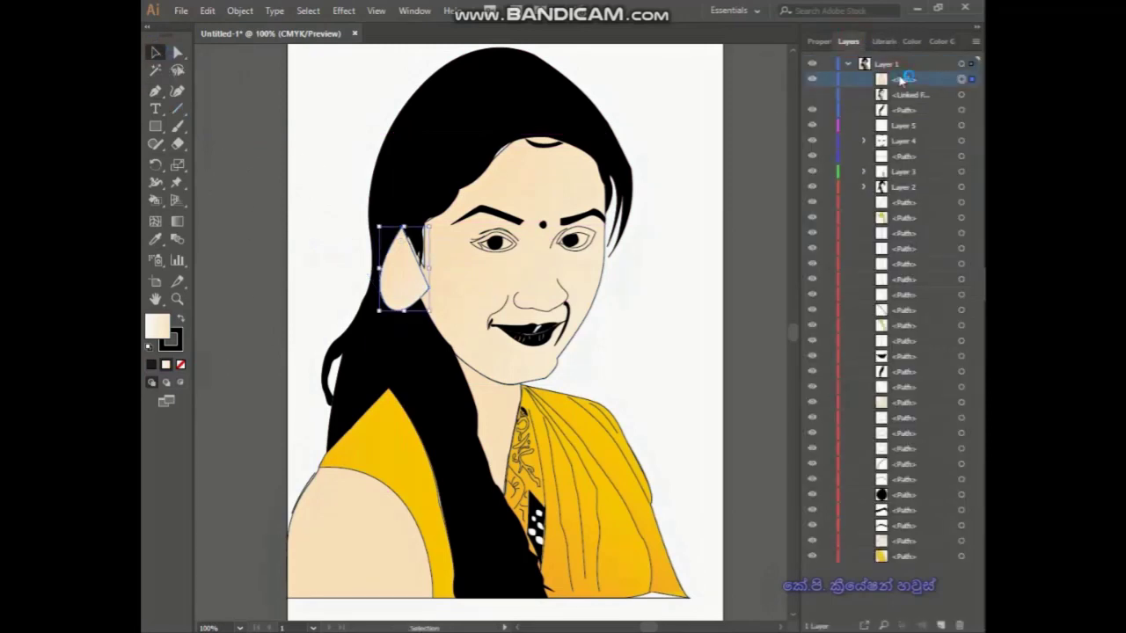
key("ctrl+bracketleft")
key("ctrl+bracketleft")
key("ctrl+bracketleft")
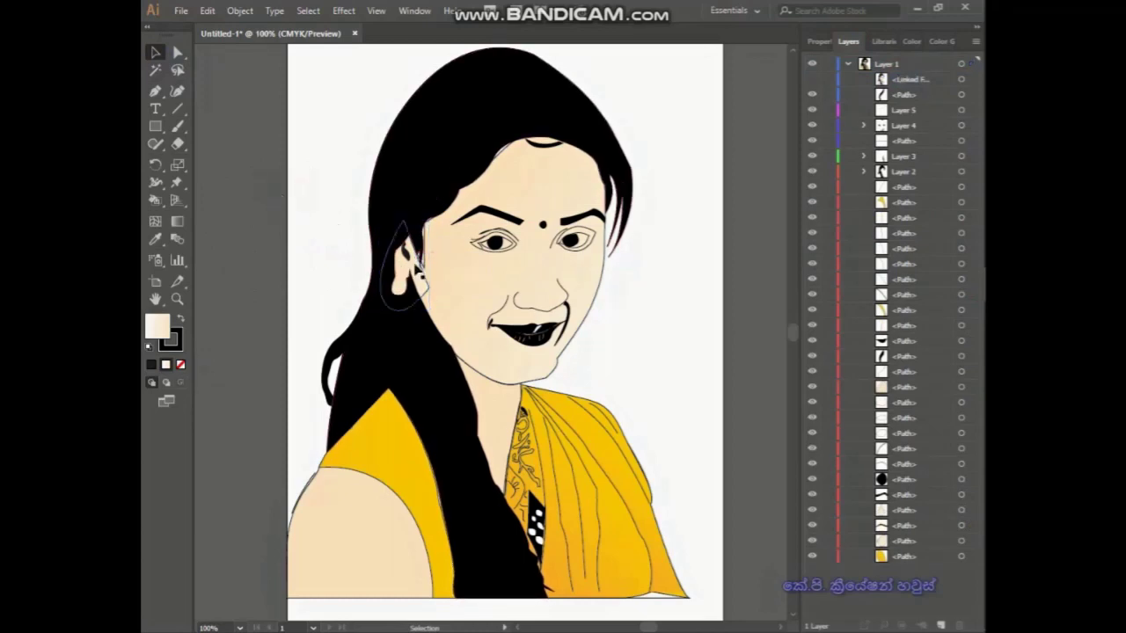
left_click_drag(403, 271, 409, 264)
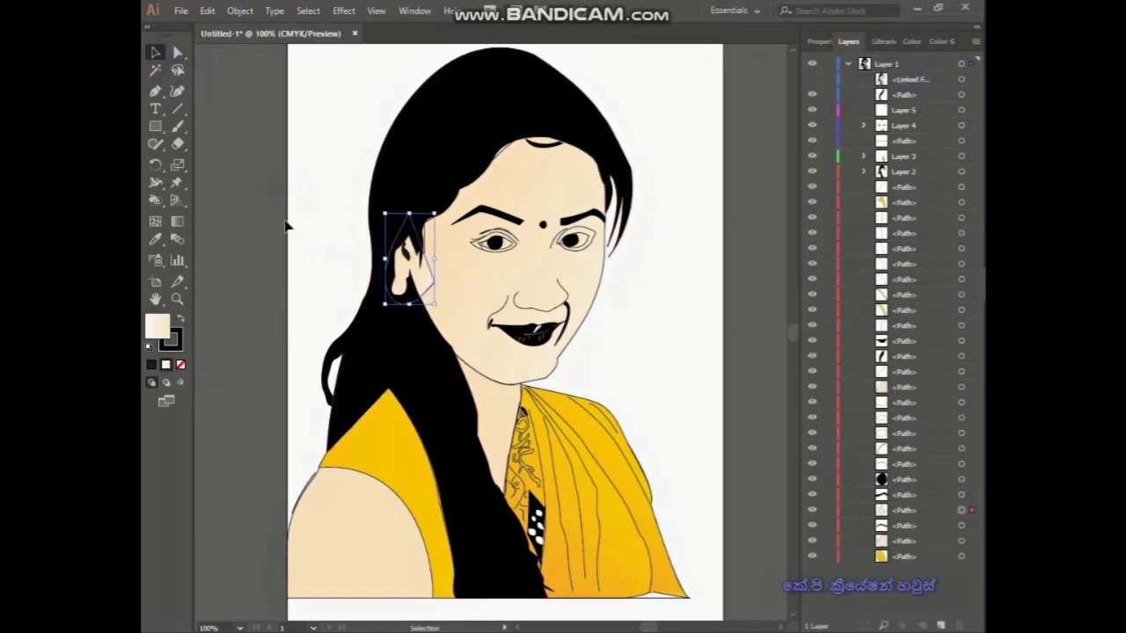
- Set the ear's stroke to None and move it into place at the left of the face
left_click(163, 367)
left_click(181, 365)
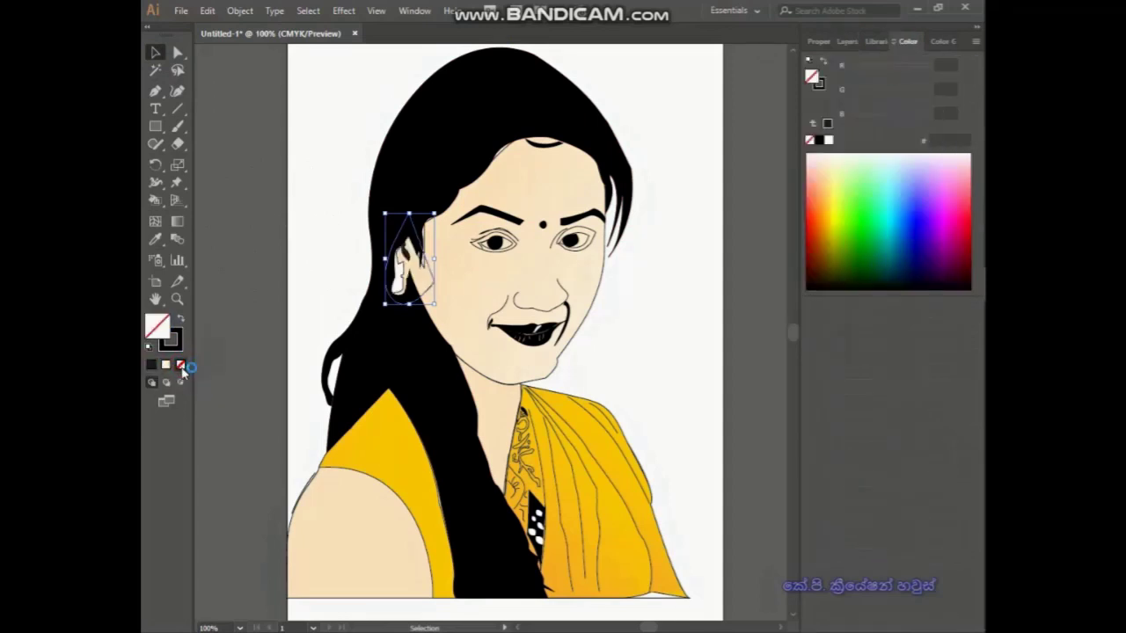
key("ctrl+z")
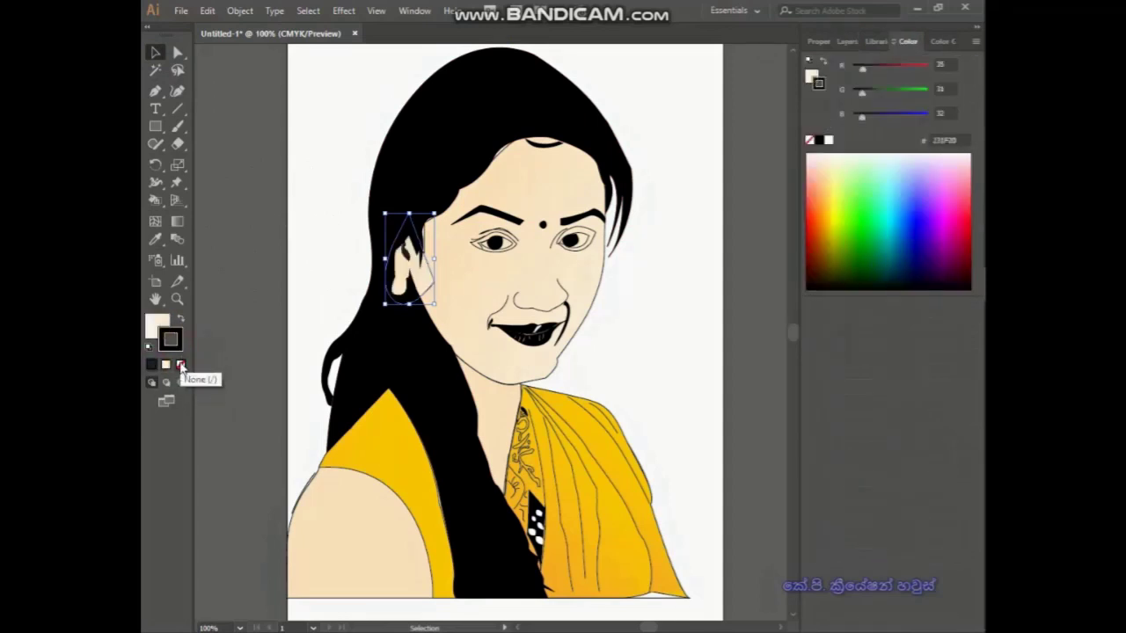
left_click(180, 365)
left_click(238, 326)
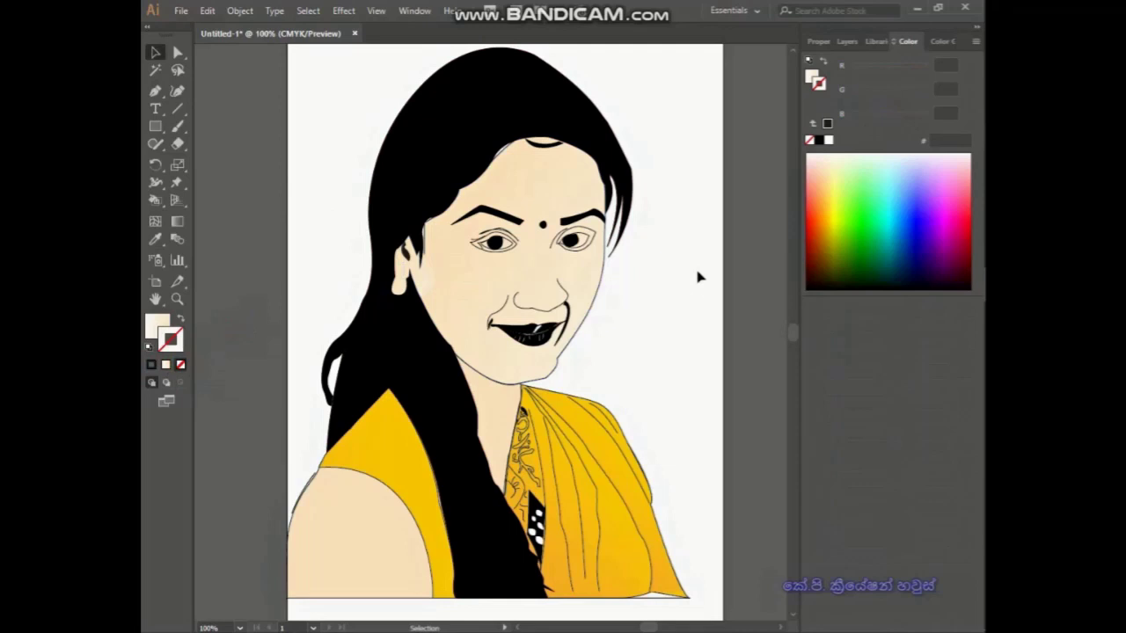
left_click(420, 284)
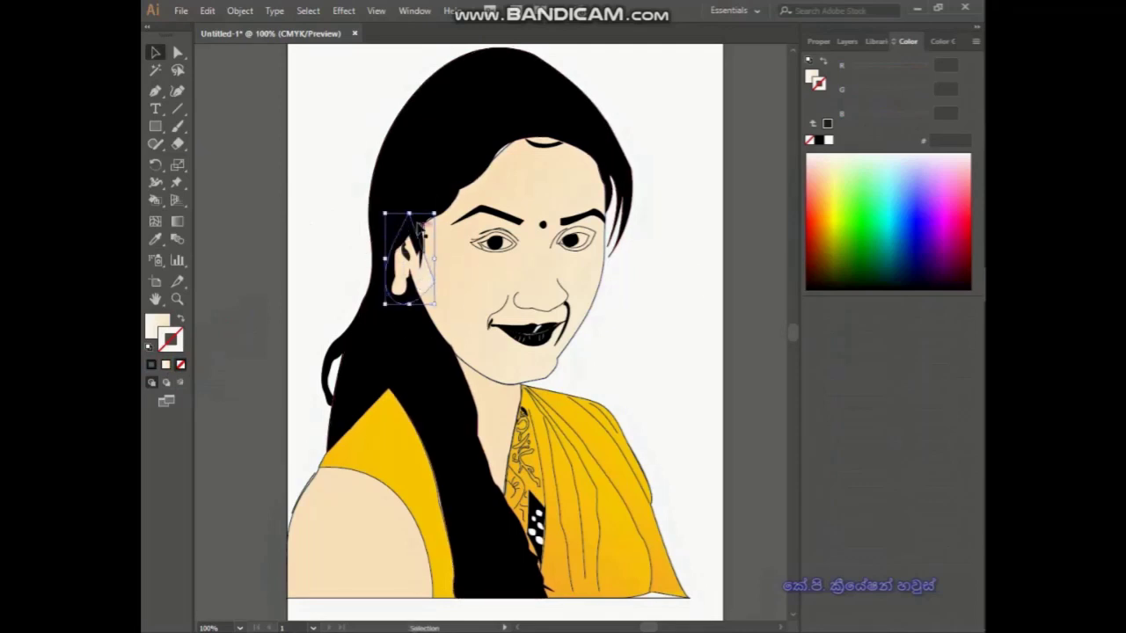
left_click_drag(420, 230, 383, 274)
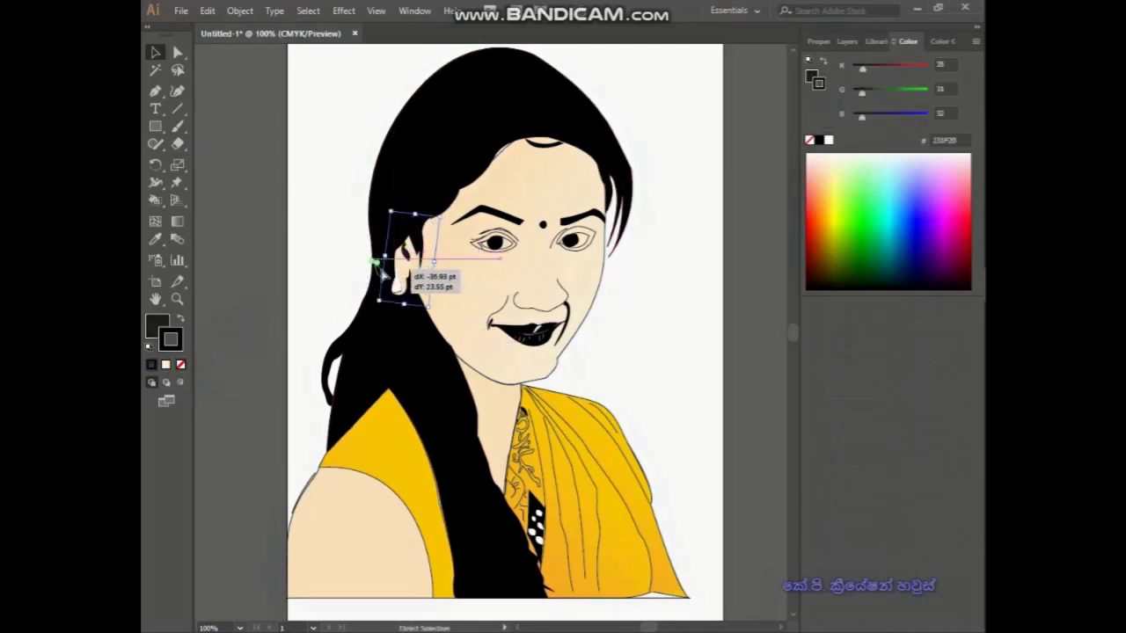
left_click_drag(383, 274, 396, 264)
left_click(253, 217)
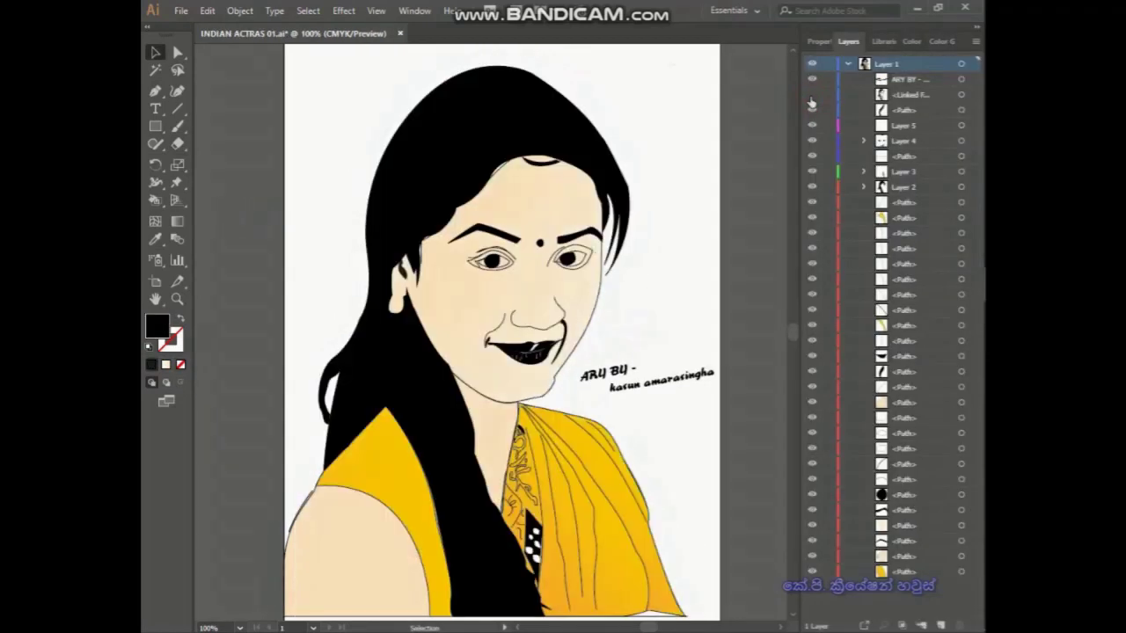
- Save the portrait over INDIAN ACTRAS 01.ai in Adobe Illustrator format
left_click(180, 10)
left_click(215, 146)
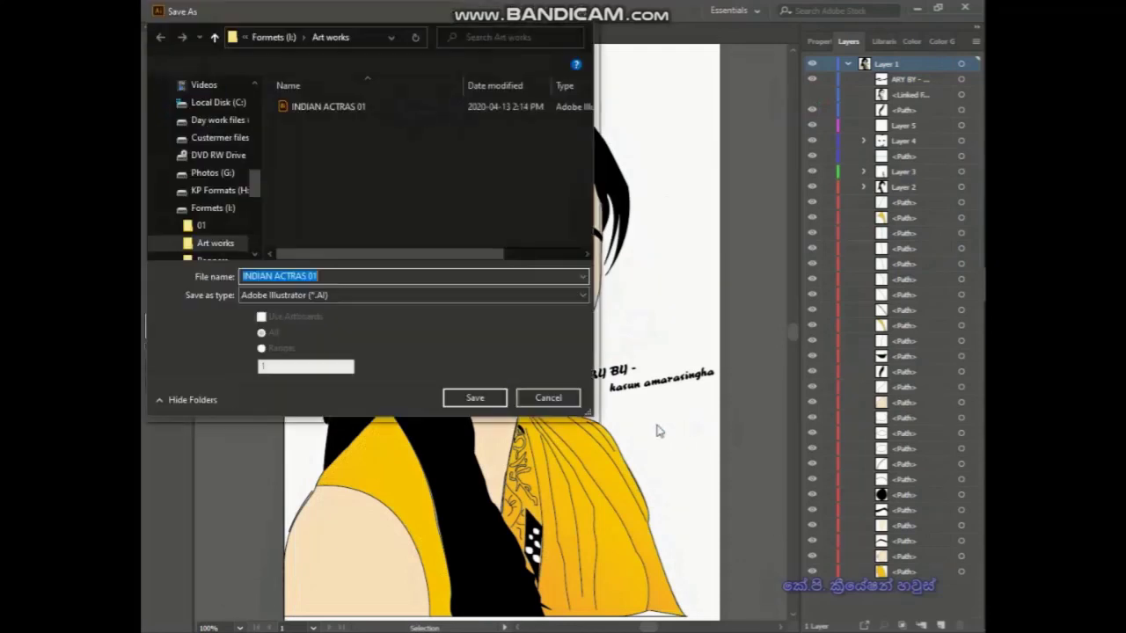
left_click(440, 297)
left_click(317, 305)
left_click(473, 397)
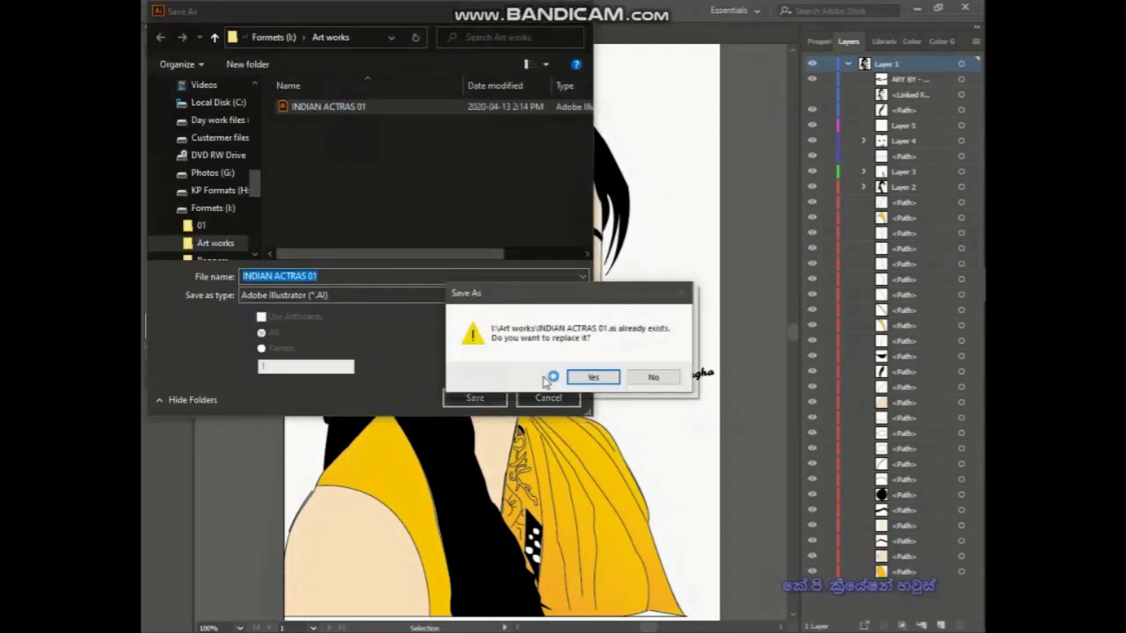
left_click(595, 378)
- Export the portrait as an RGB JPEG, replacing the existing INDIAN ACTRAS 01.jpg
left_click(625, 523)
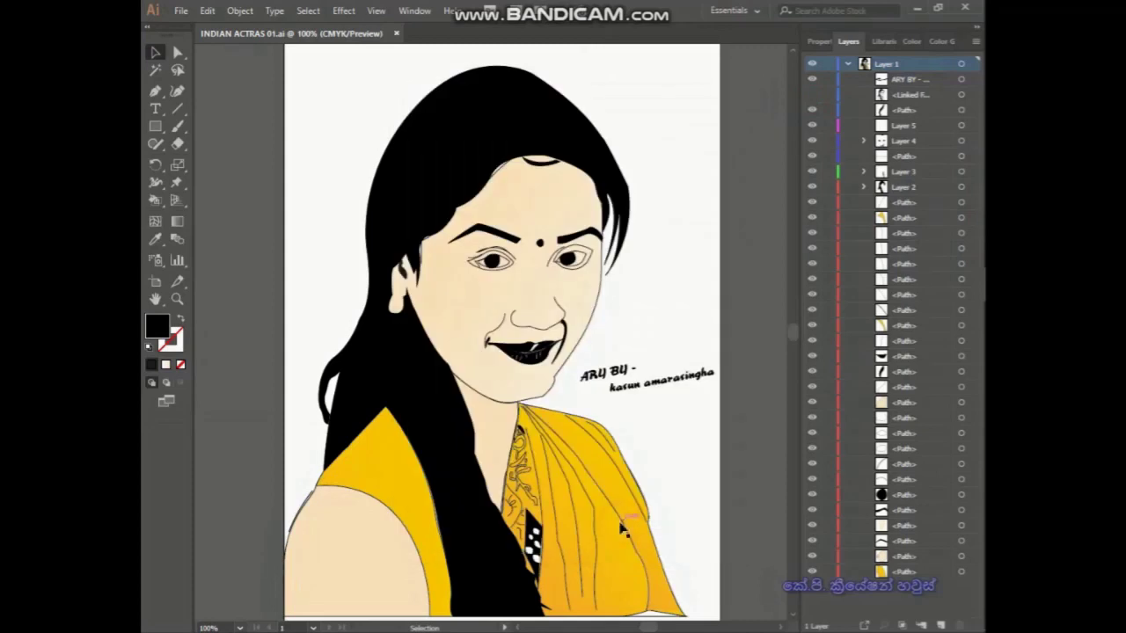
left_click(180, 11)
left_click(431, 285)
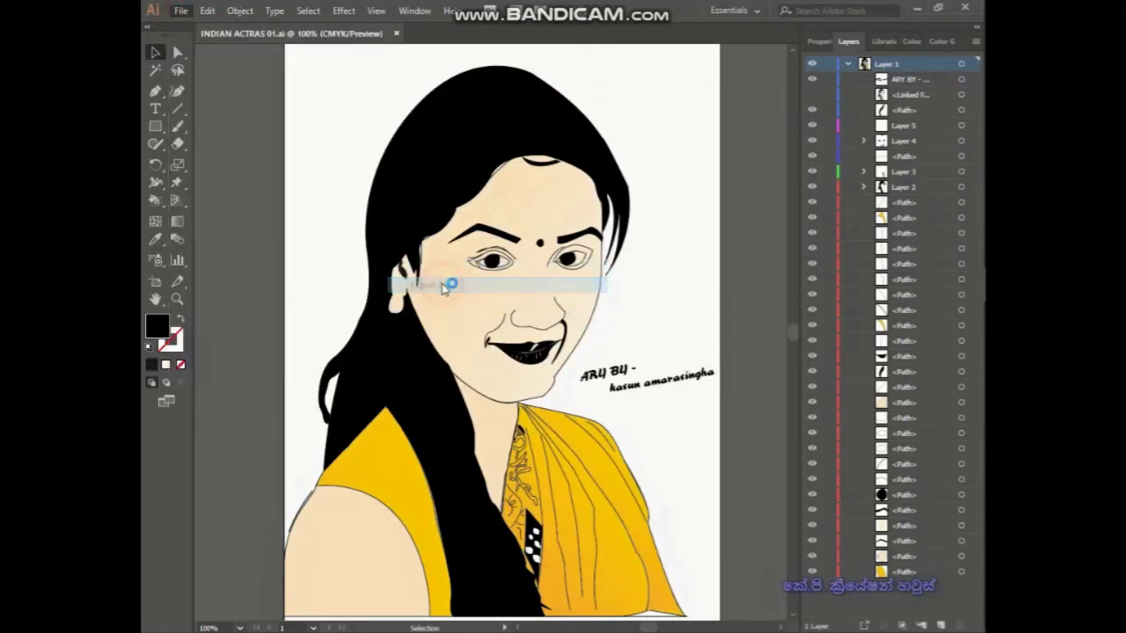
left_click(327, 106)
left_click(474, 401)
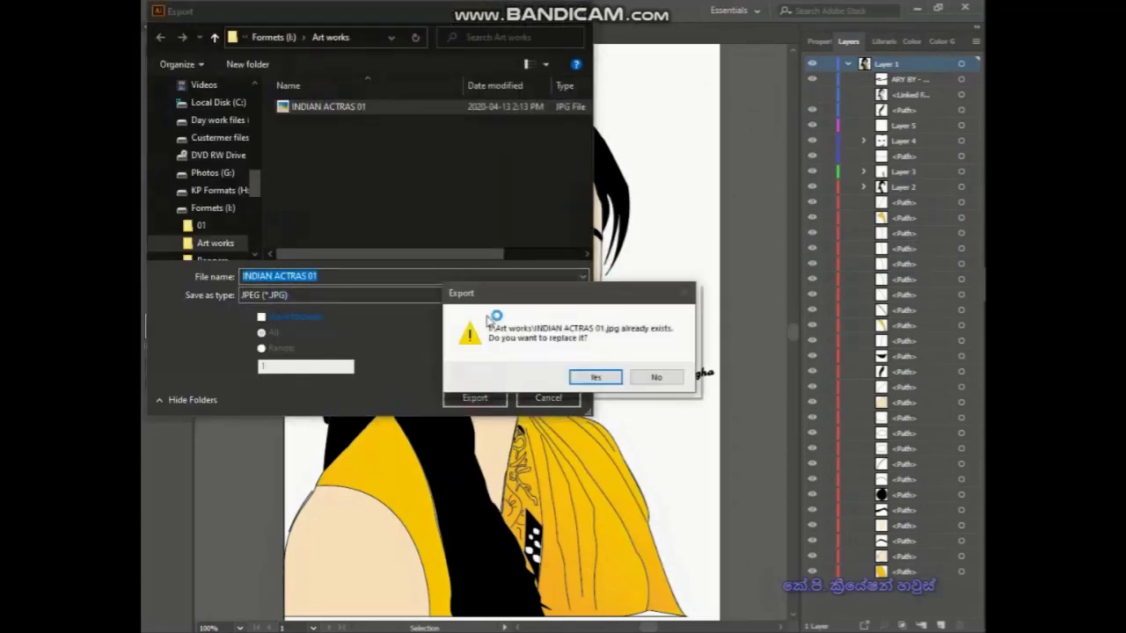
left_click(589, 378)
left_click(532, 335)
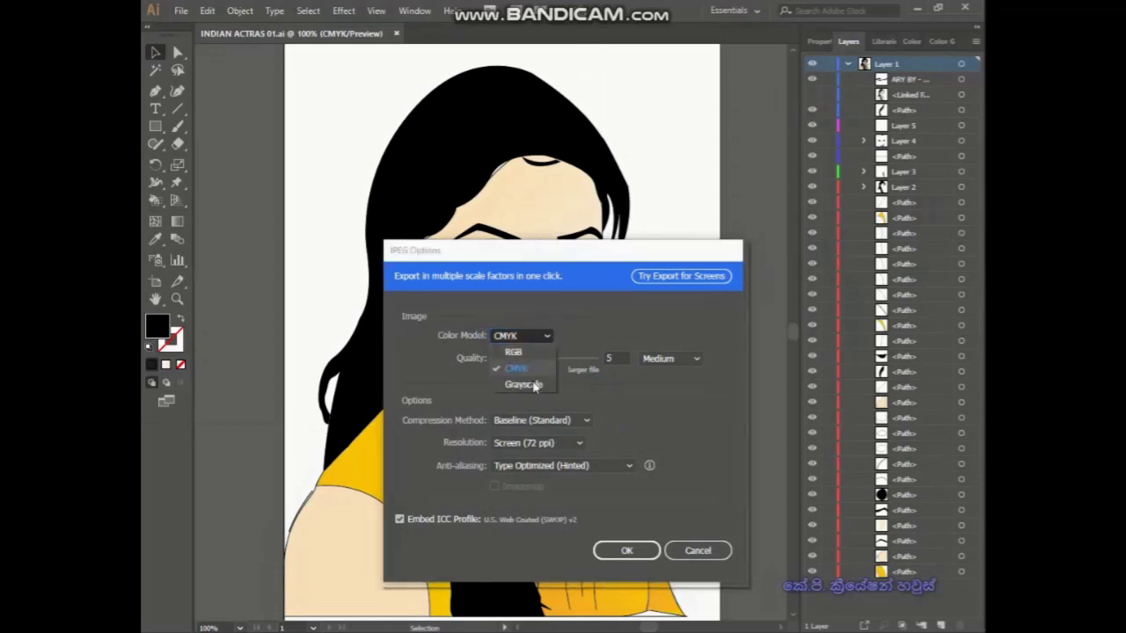
left_click(514, 352)
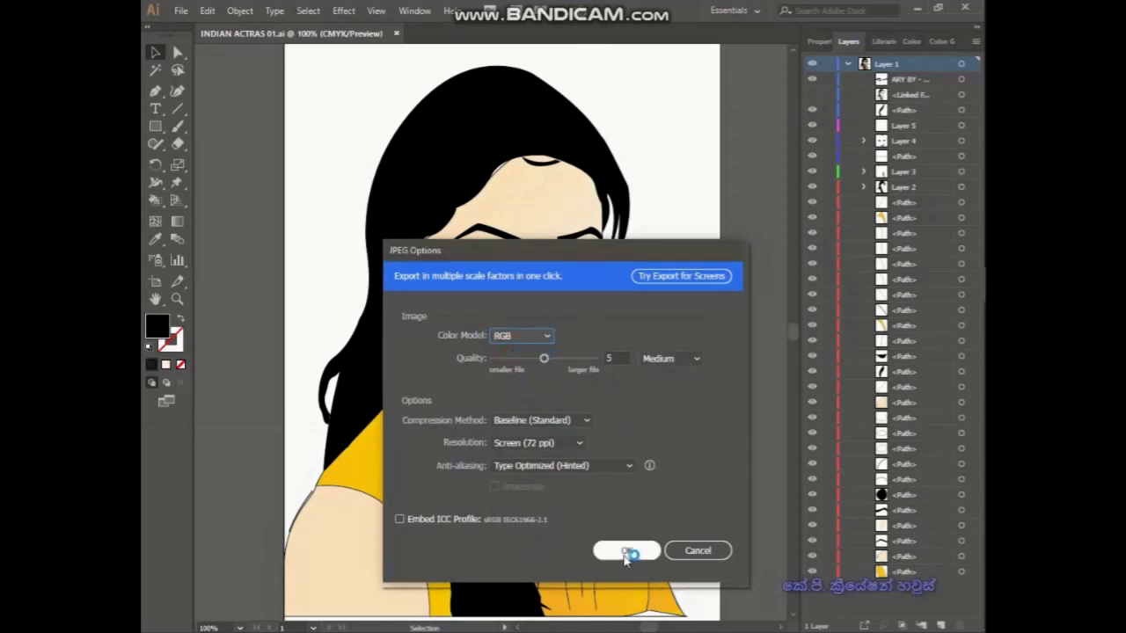
left_click(626, 552)
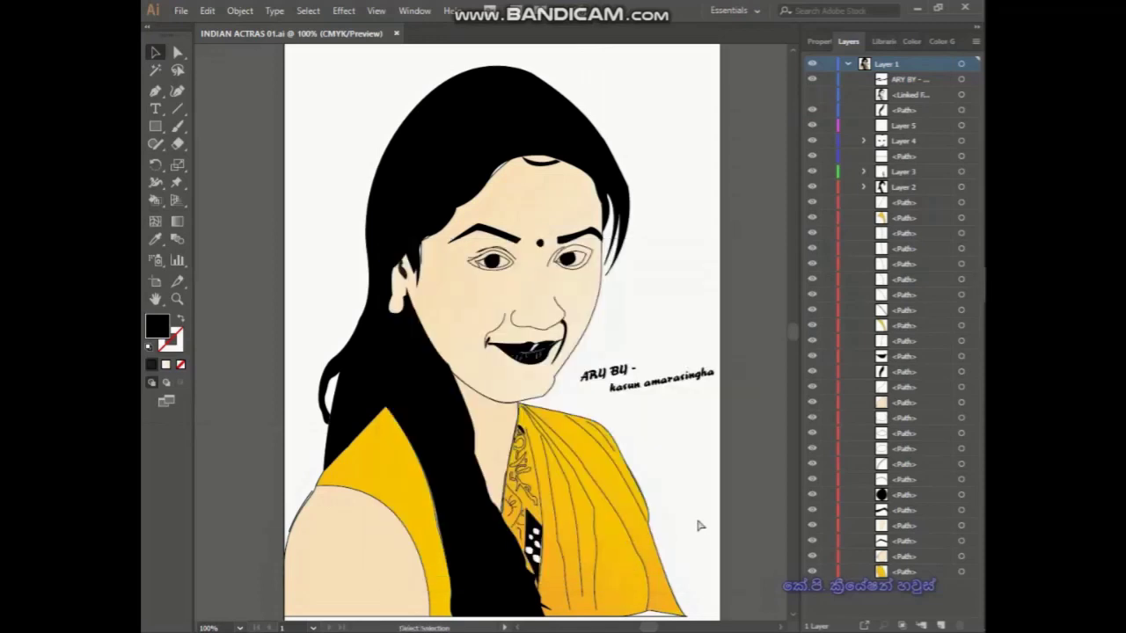
- Close Illustrator and open INDIAN ACTRAS 01.jpg from Art works in Picasa Photo Viewer
left_click(968, 8)
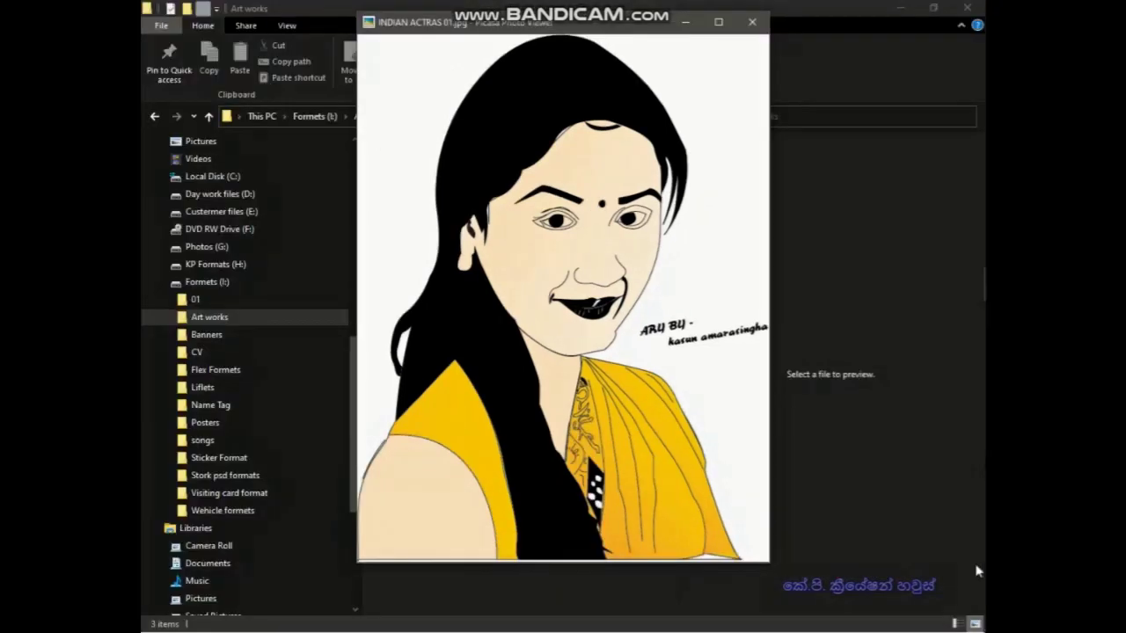
left_click(747, 22)
double_click(611, 176)
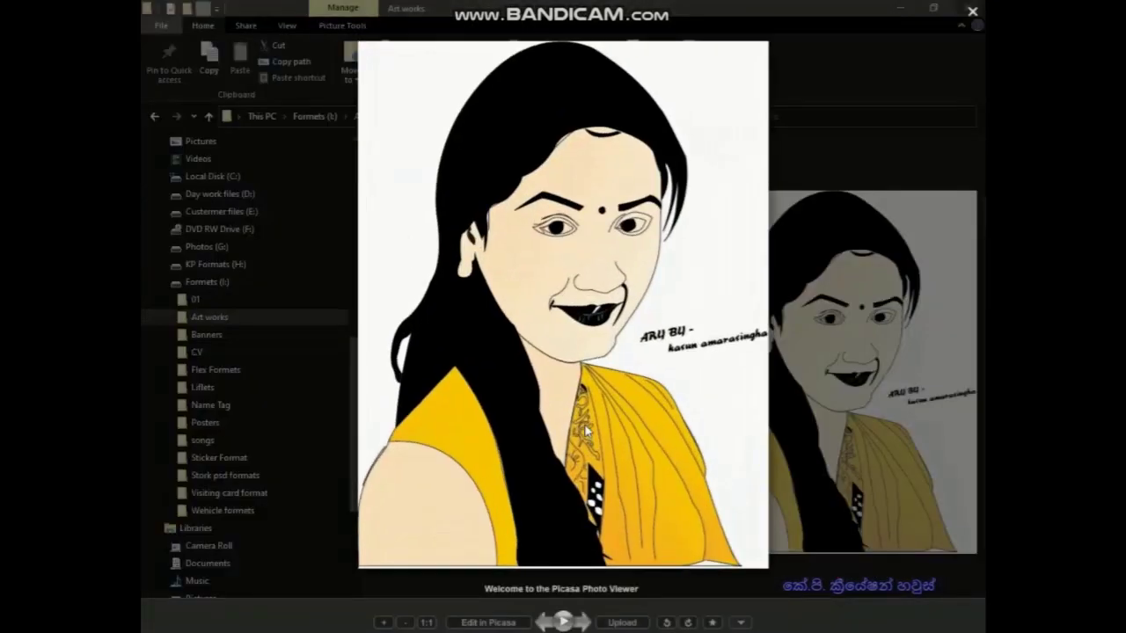